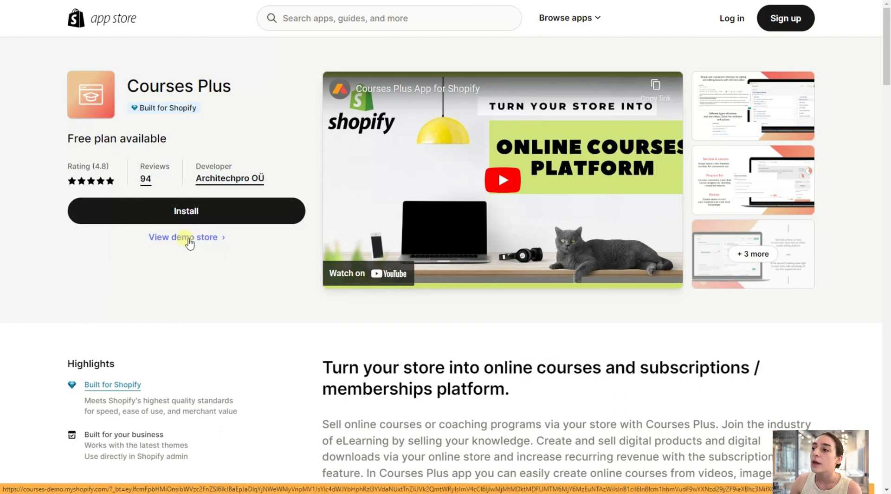
# Open the Courses Plus demo store and look over its home page and featured products.
pyautogui.click(188, 238)
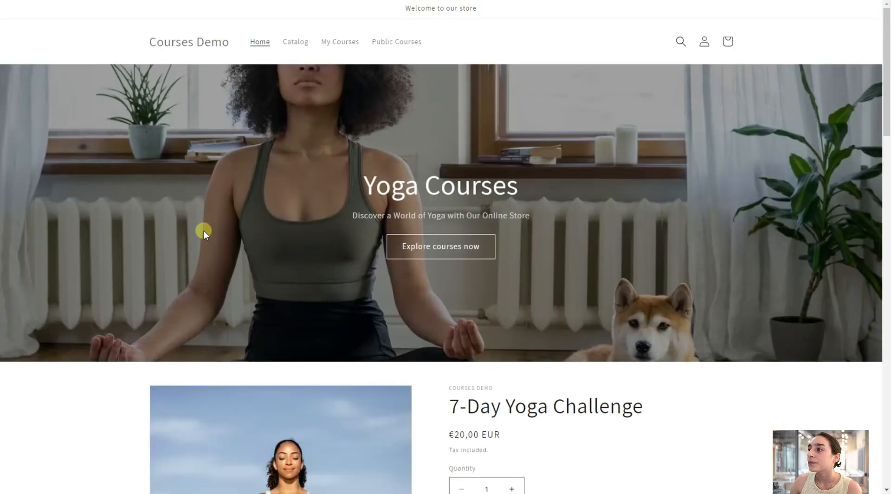
pyautogui.scroll(-3, 278, 279)
pyautogui.scroll(-8, 313, 308)
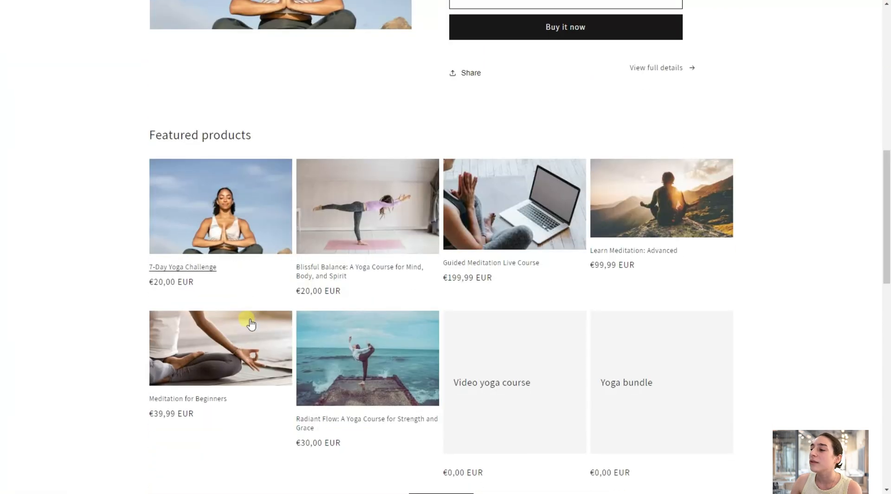
pyautogui.scroll(-4, 359, 310)
pyautogui.scroll(15, 364, 333)
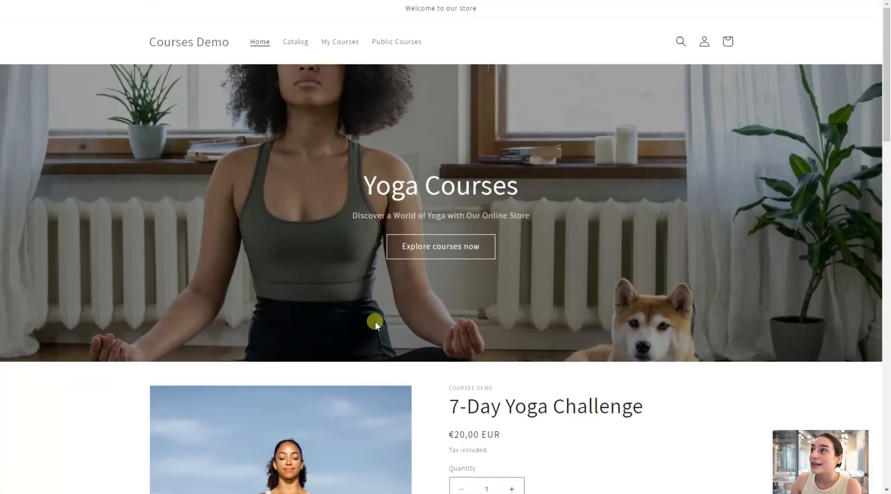
# Explore the demo store's courses and examine the 7-Day Yoga Challenge product page.
pyautogui.click(421, 239)
pyautogui.scroll(-2, 383, 260)
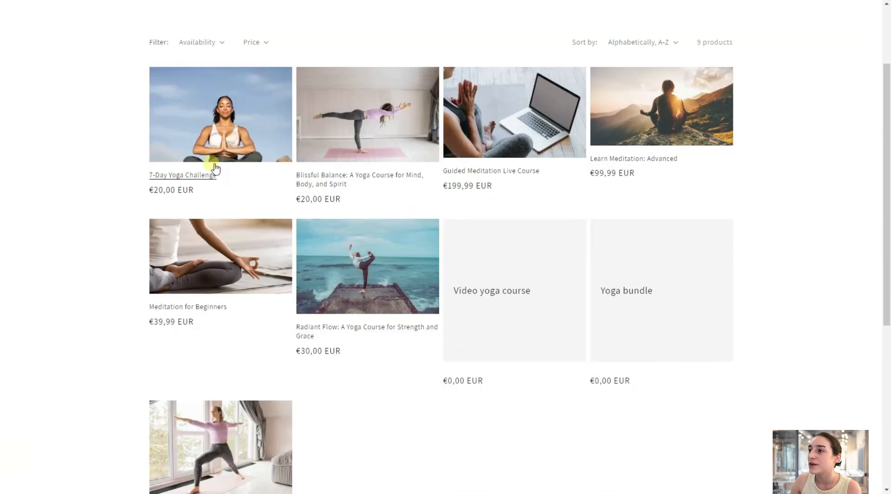
pyautogui.click(215, 174)
pyautogui.scroll(-4, 366, 235)
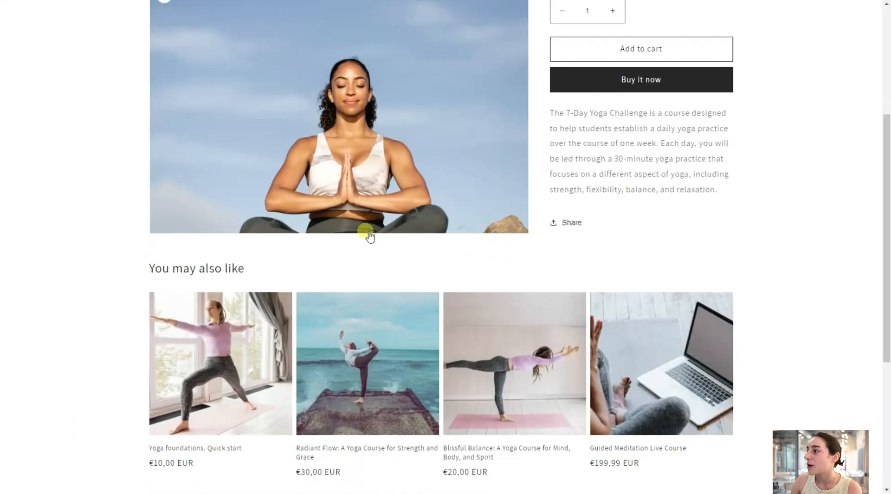
pyautogui.scroll(4, 366, 235)
pyautogui.scroll(1, 682, 225)
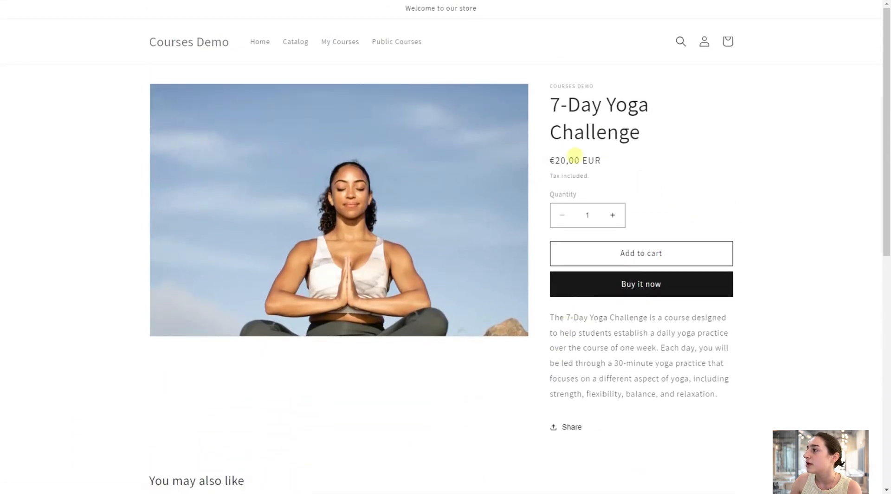
pyautogui.scroll(-1, 592, 227)
pyautogui.scroll(-3, 775, 154)
pyautogui.scroll(3, 483, 304)
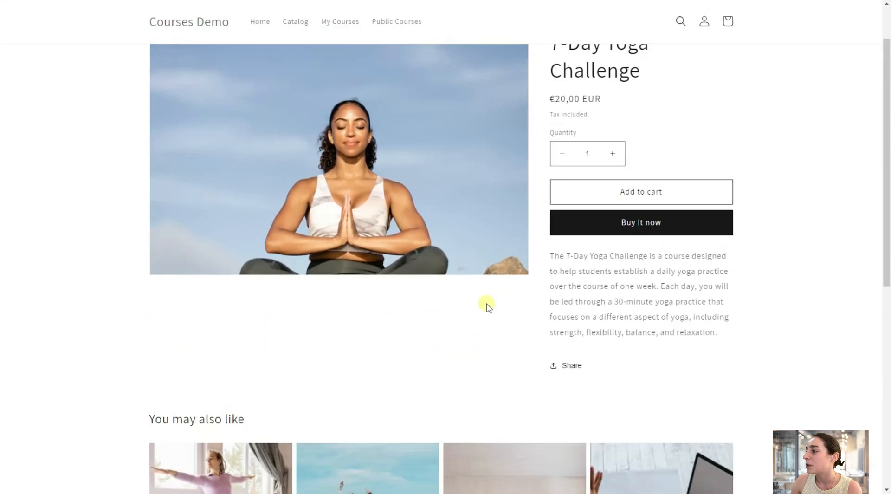
pyautogui.scroll(-5, 512, 248)
pyautogui.scroll(5, 513, 249)
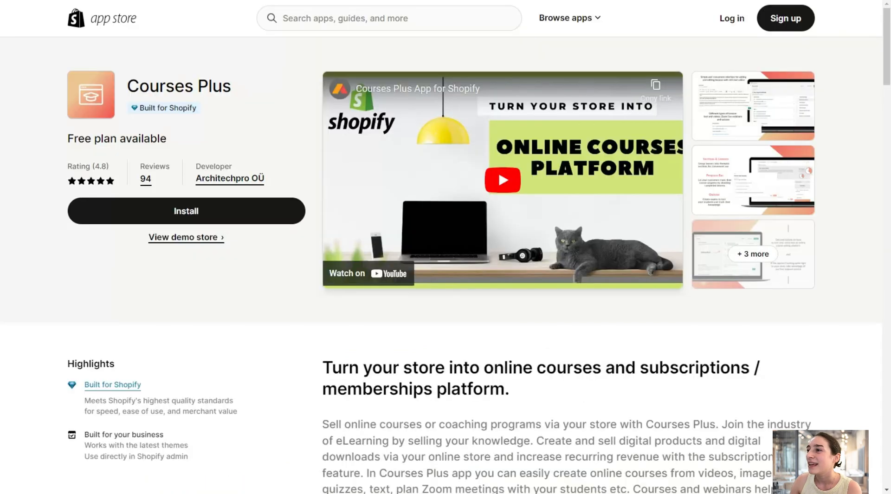
# Review the description and feature list on the Courses Plus app listing.
pyautogui.scroll(-4, 200, 251)
pyautogui.scroll(-2, 199, 251)
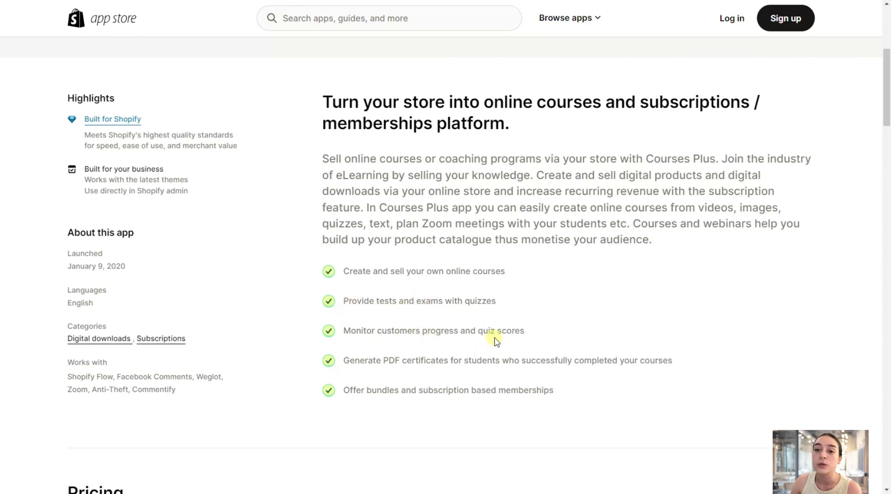
pyautogui.scroll(-1, 464, 332)
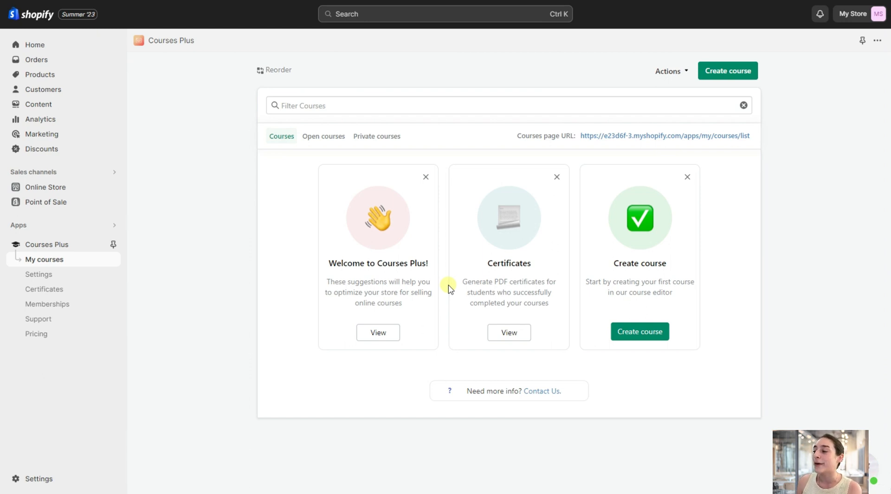
# Start a new course titled "Intro to Filmmaking", paste in the two-day weekend course description, and continue to pricing.
pyautogui.click(625, 338)
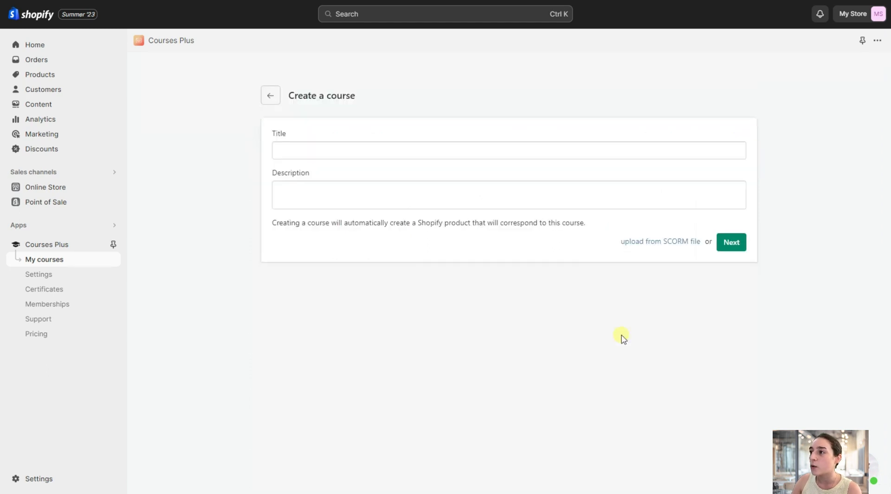
pyautogui.click(339, 149)
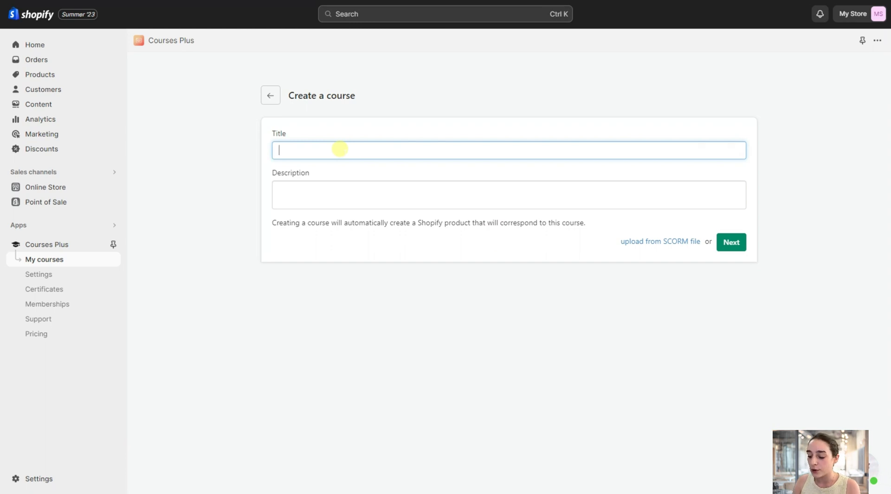
pyautogui.write('Intro to ')
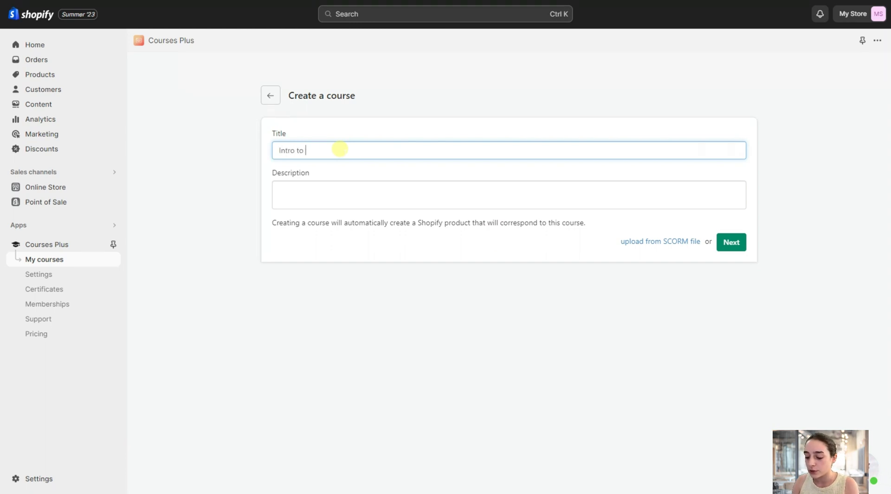
pyautogui.write('Filmmakin')
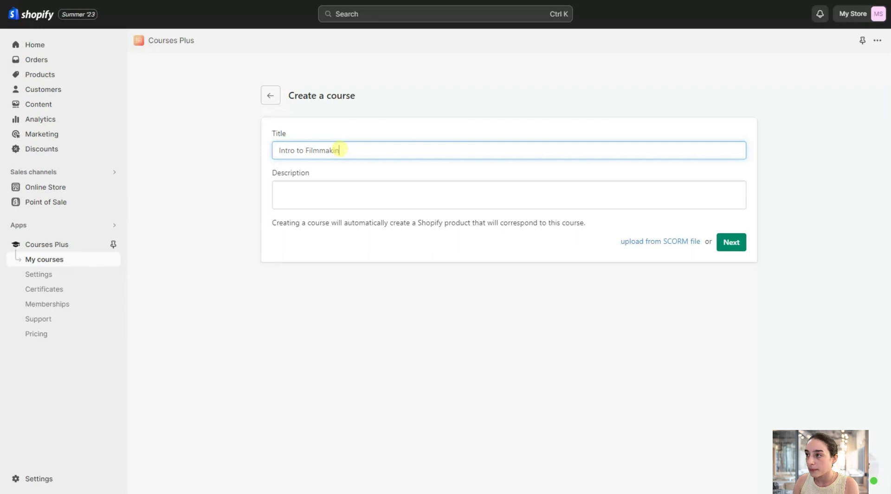
pyautogui.write('g')
pyautogui.click(366, 193)
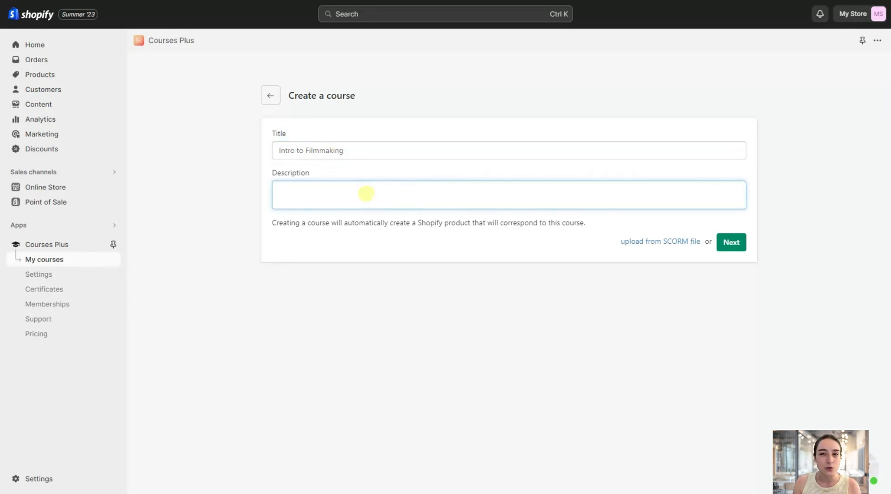
pyautogui.write('Intro to Filmmaking is a two-day weekend course for students who are passionate about film, TV and online video content and would like to explore different filmmaking crafts in a fun and practical way. This course is suitable for beginners, no previous experience is required.')
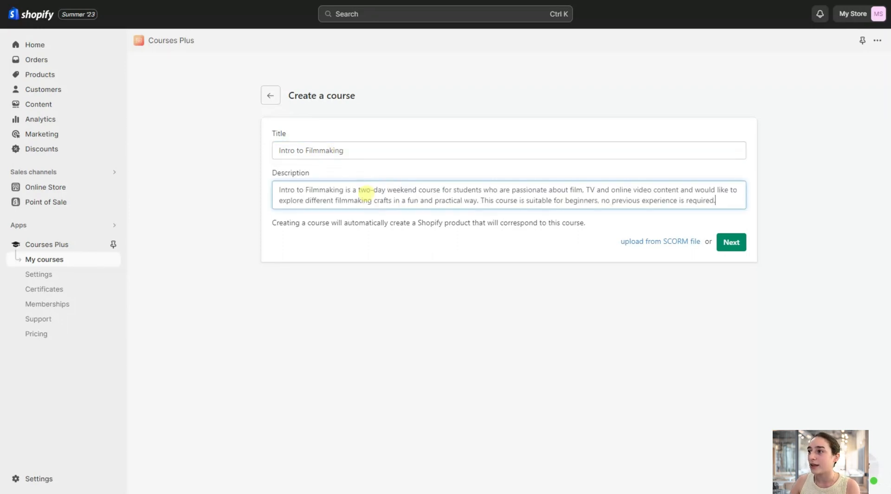
pyautogui.click(724, 243)
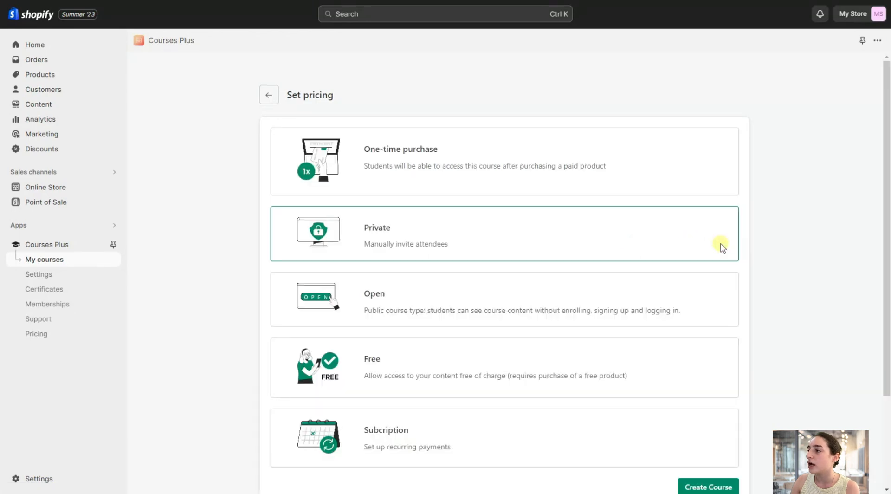
# Examine the course pricing types: one-time purchase, private, open, free and subscription.
pyautogui.scroll(-1, 445, 258)
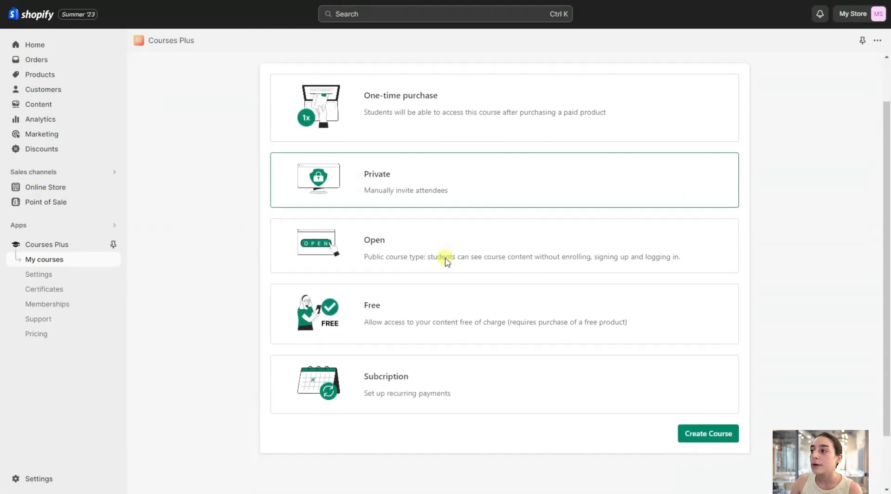
pyautogui.scroll(1, 445, 259)
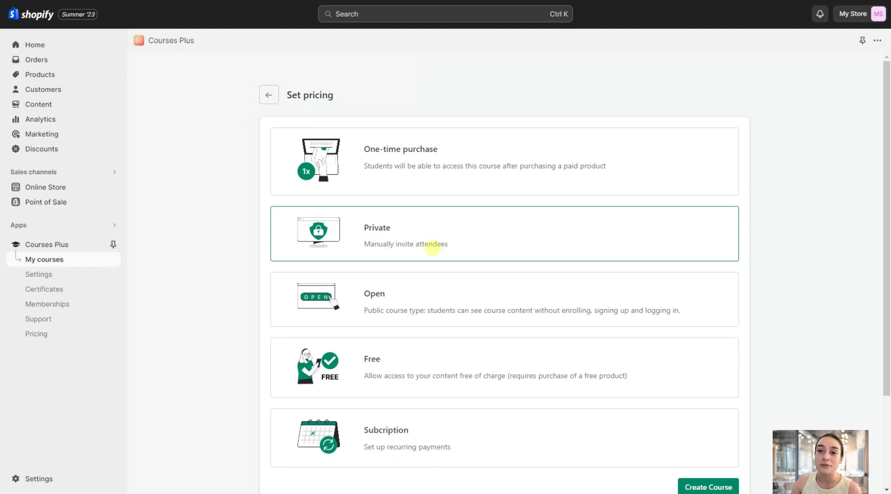
pyautogui.scroll(-2, 420, 273)
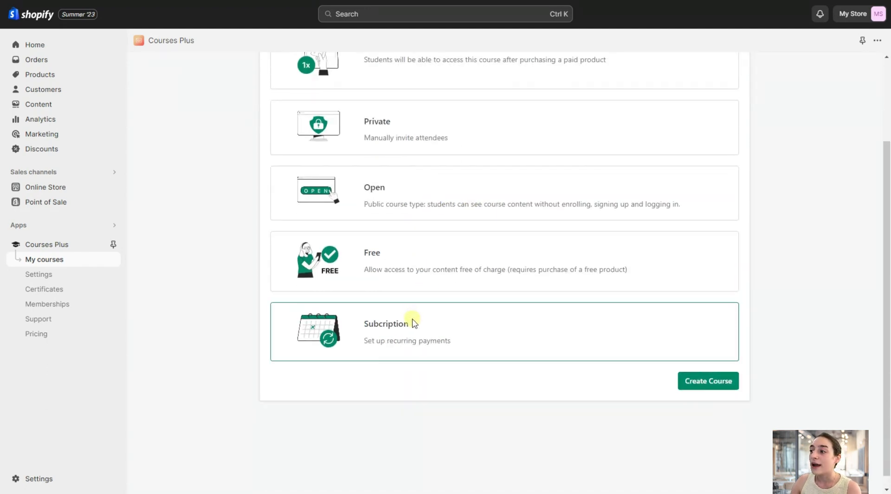
pyautogui.scroll(2, 431, 355)
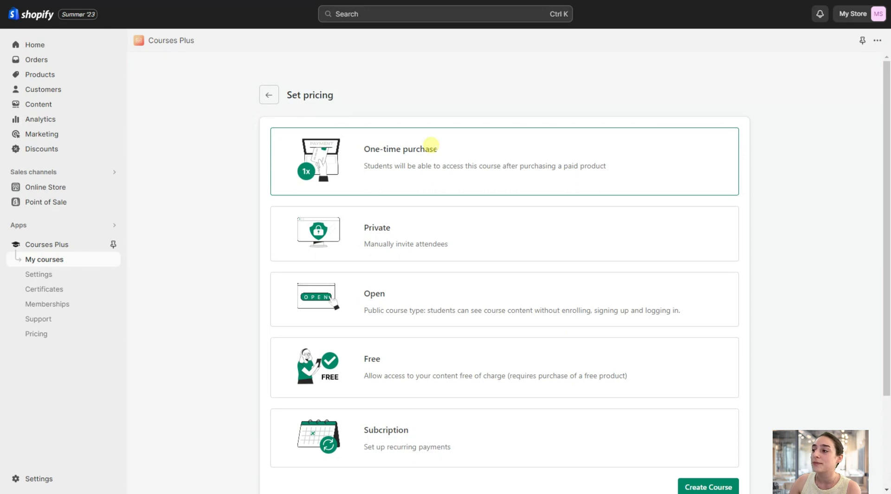
pyautogui.click(418, 231)
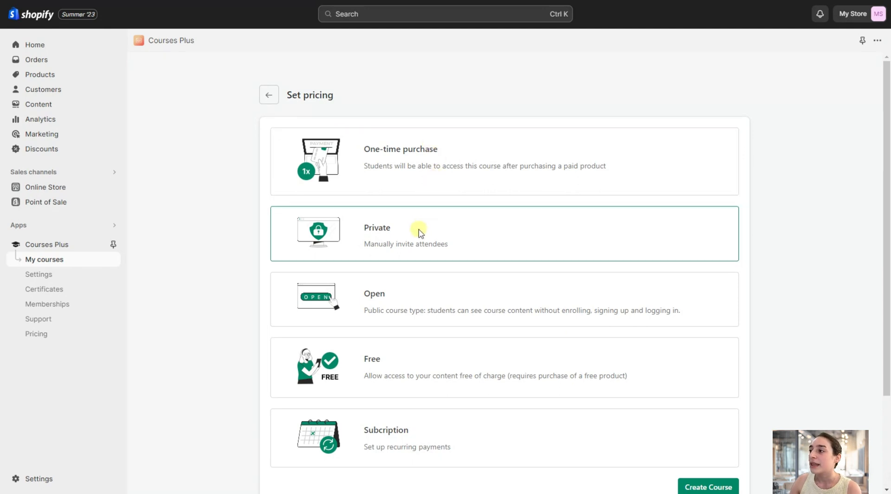
pyautogui.scroll(-1, 414, 218)
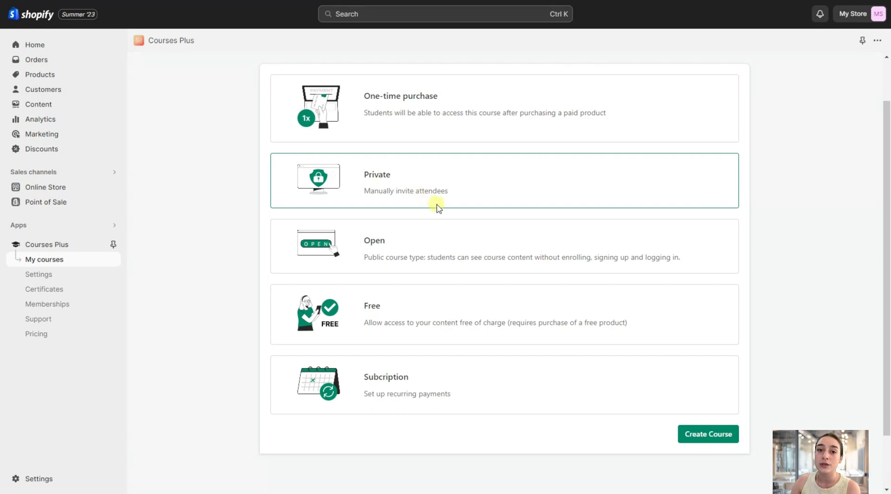
pyautogui.scroll(-1, 435, 209)
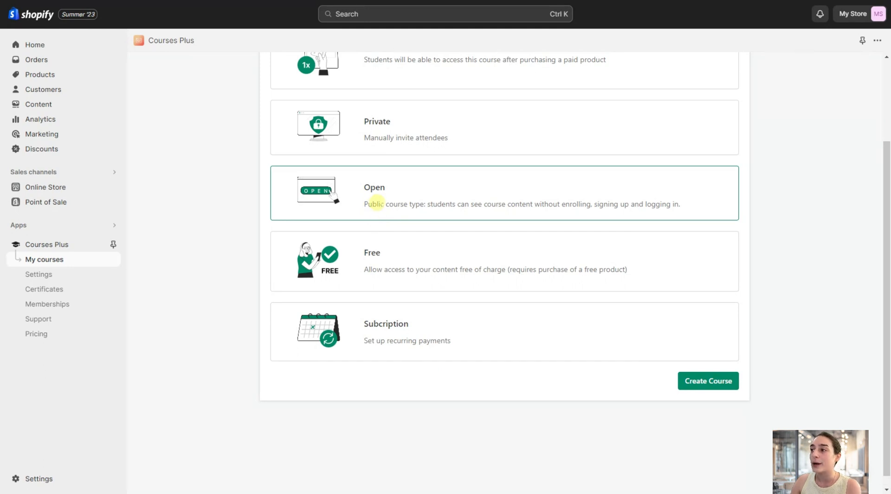
pyautogui.scroll(-1, 376, 207)
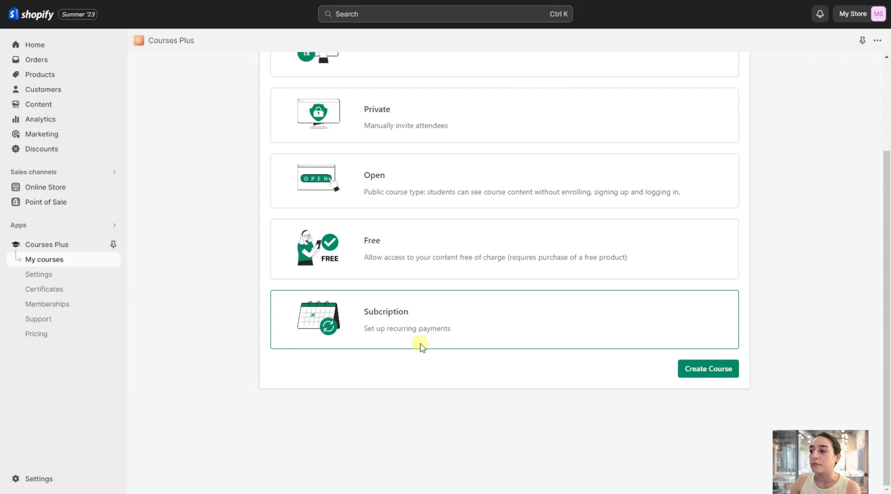
pyautogui.scroll(3, 374, 322)
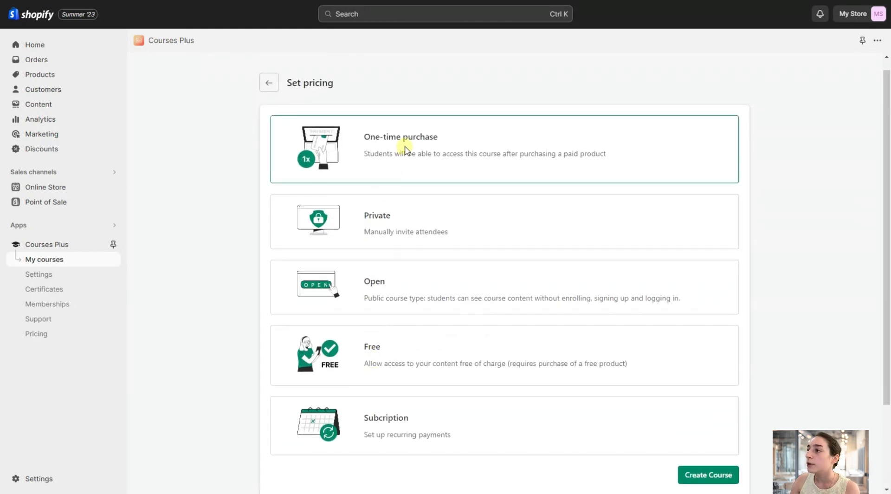
# Set the course as a one-time purchase priced at AMD 20000.00 and create it.
pyautogui.click(404, 149)
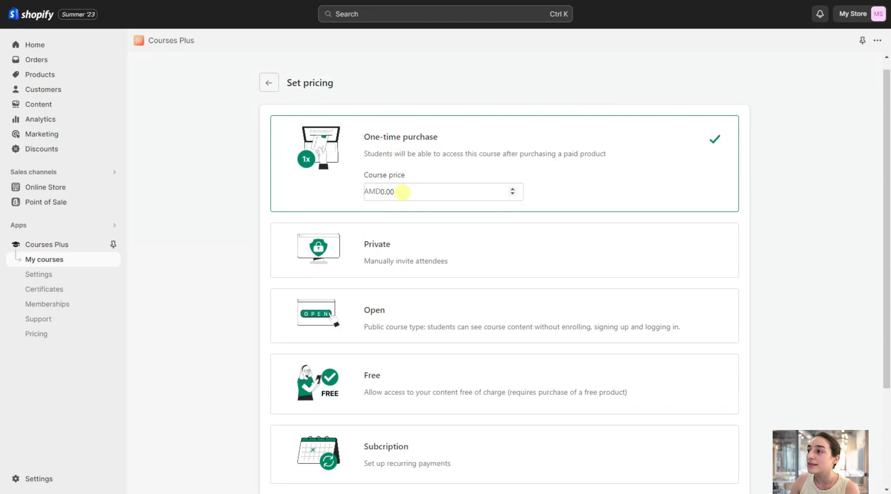
pyautogui.click(385, 192)
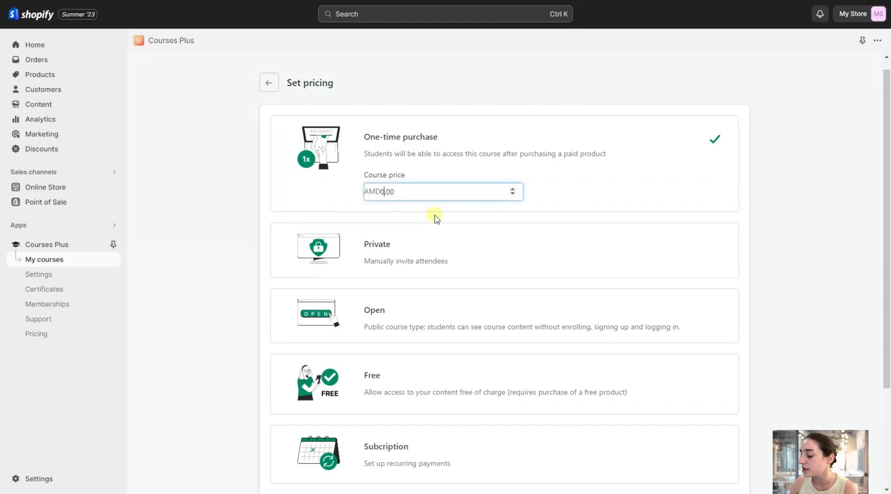
pyautogui.write('2000')
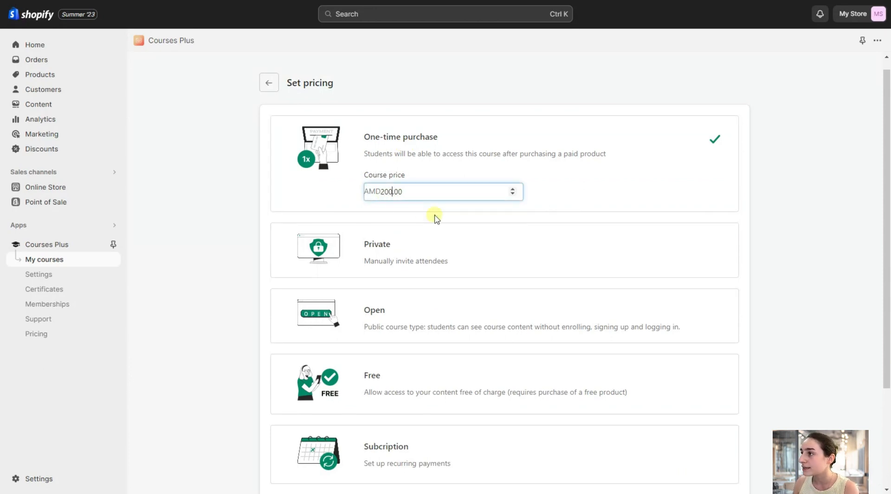
pyautogui.write('0')
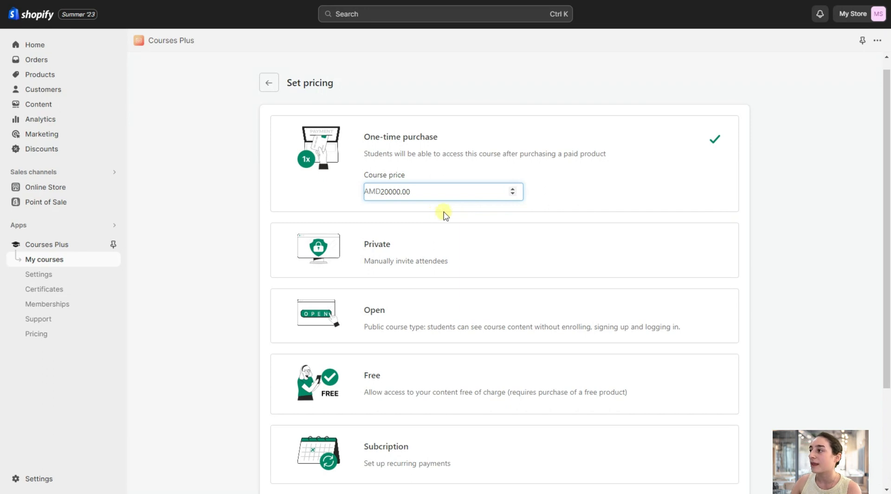
pyautogui.scroll(-3, 710, 114)
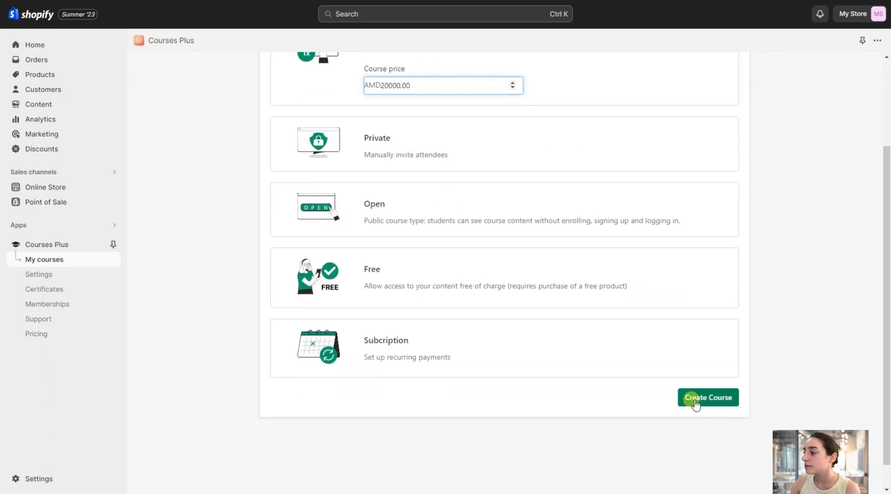
pyautogui.click(693, 400)
pyautogui.scroll(3, 565, 337)
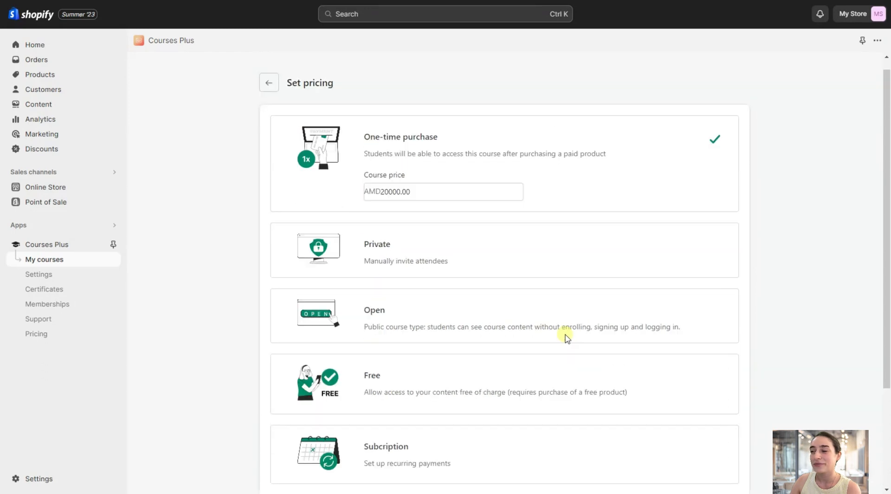
pyautogui.scroll(-1, 564, 335)
pyautogui.scroll(-1, 565, 335)
pyautogui.scroll(1, 565, 335)
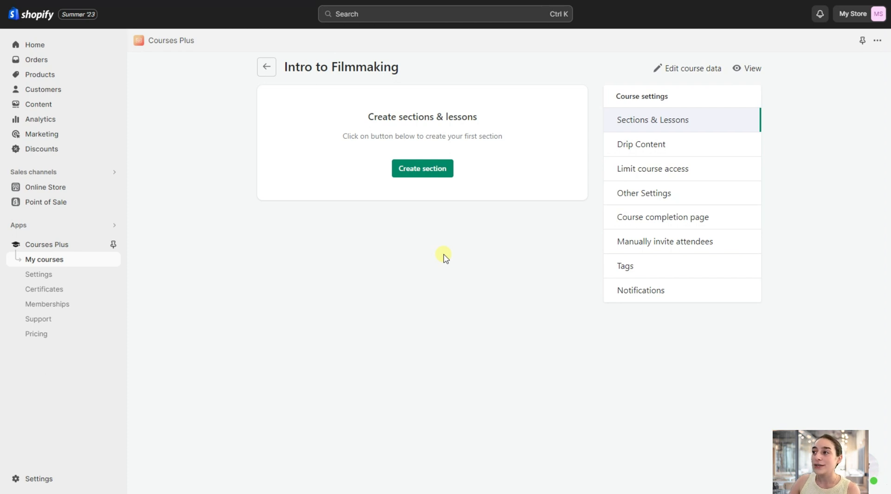
# Create the course's first section with the name "Section 1" and save it.
pyautogui.click(446, 168)
pyautogui.click(433, 135)
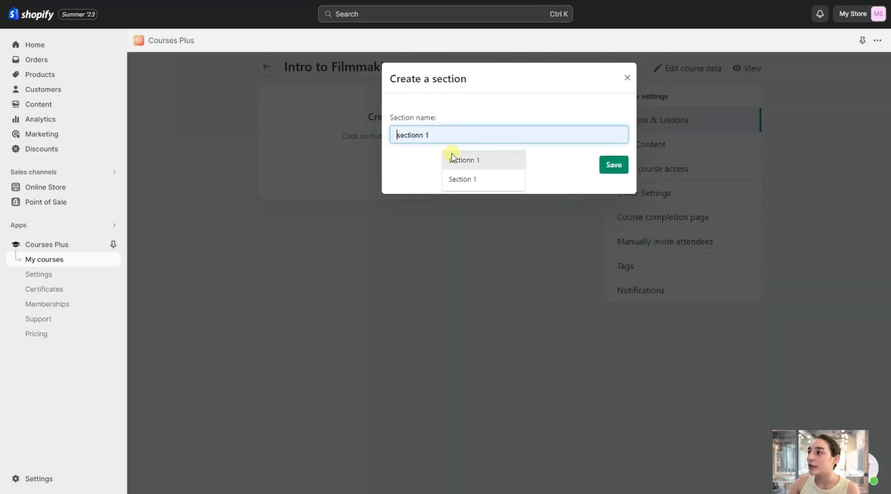
pyautogui.click(463, 178)
pyautogui.click(621, 166)
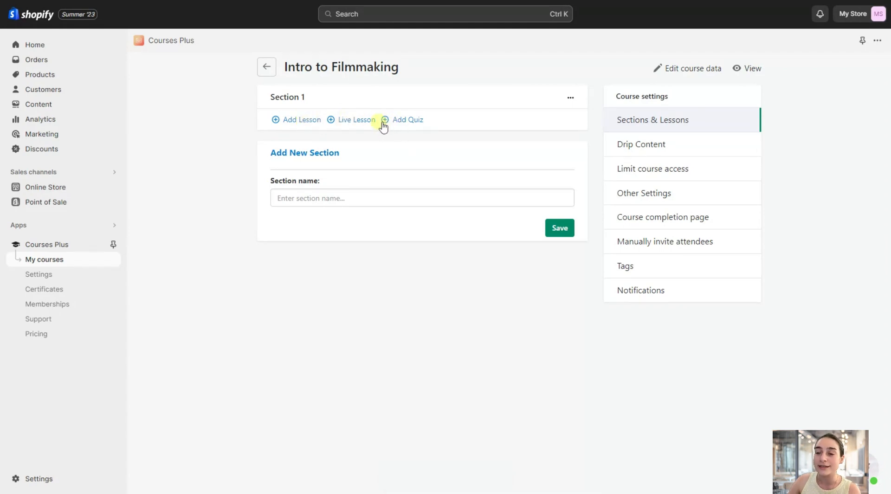
# Add a lesson to Section 1 and insert an uploaded photo of the film camera operator after the "Hello, World!" text.
pyautogui.click(287, 121)
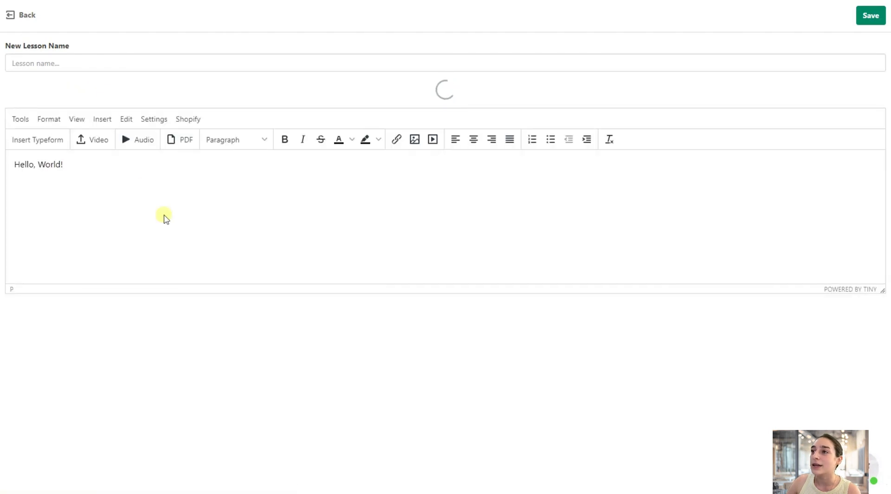
pyautogui.click(67, 134)
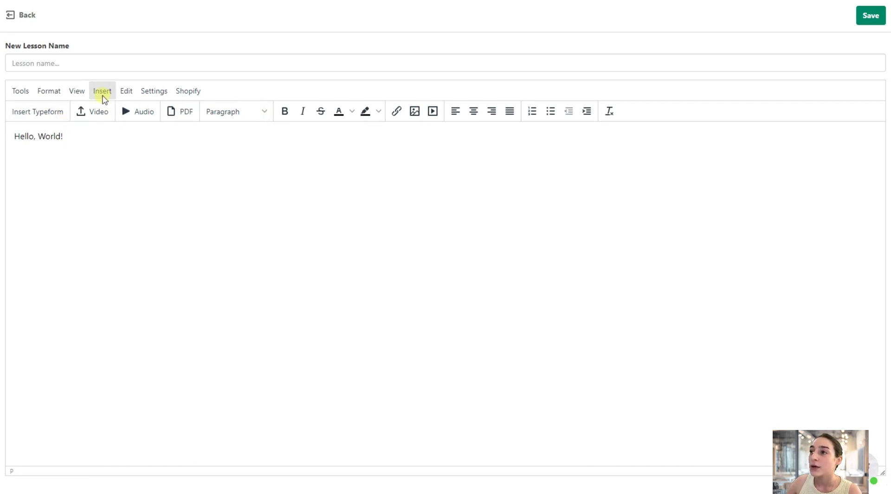
pyautogui.click(97, 92)
pyautogui.click(106, 111)
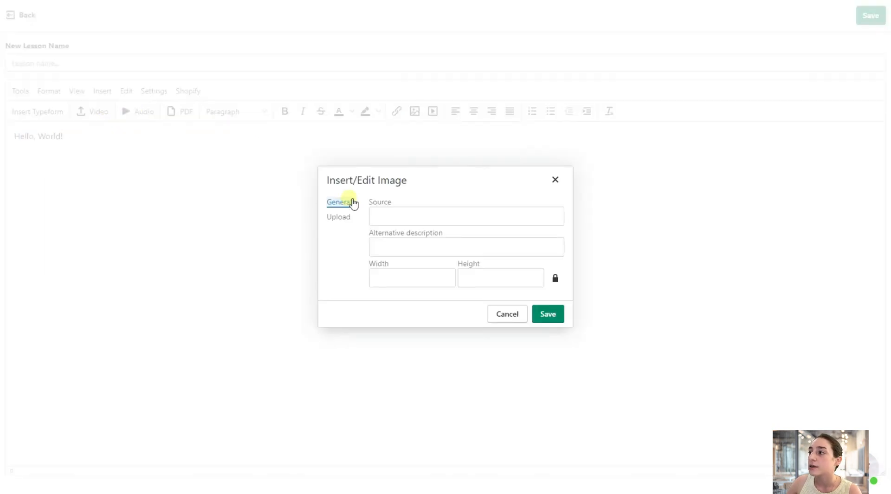
pyautogui.click(343, 217)
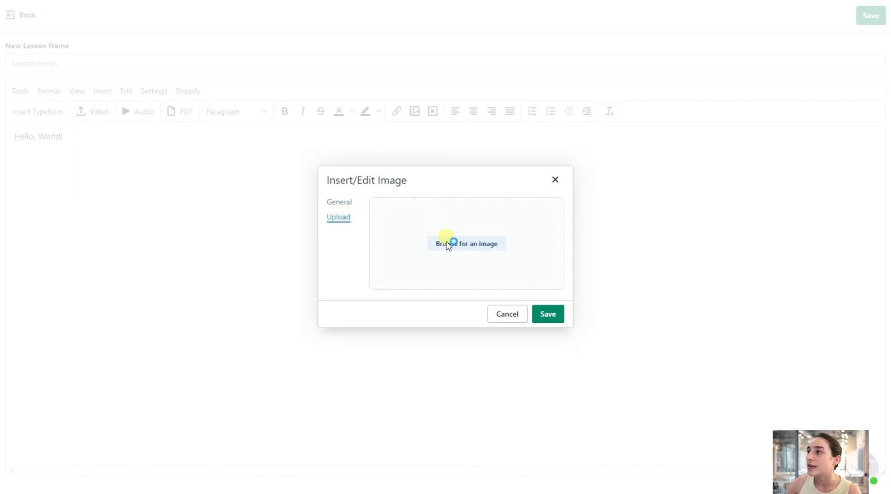
pyautogui.click(449, 241)
pyautogui.doubleClick(319, 48)
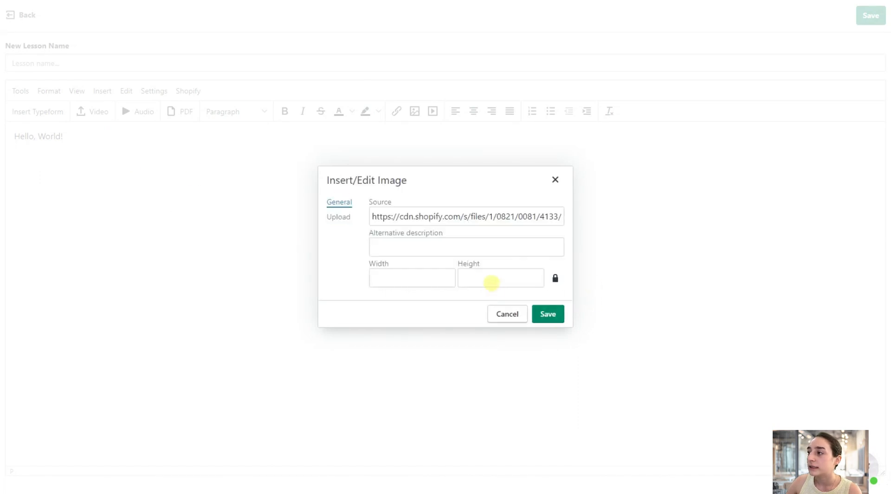
pyautogui.click(539, 313)
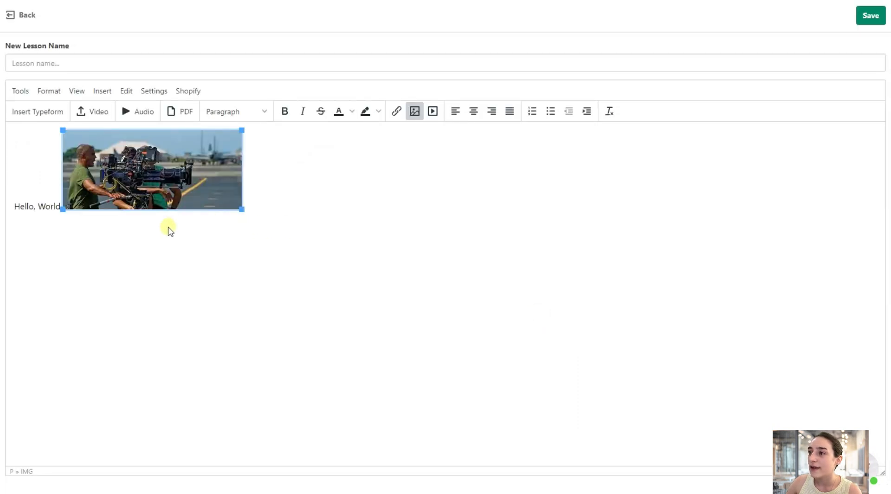
# Below the image in the lesson body, write "Filmmaking techniques lesson 1:" followed by "etc etc" on a separate line.
pyautogui.click(251, 204)
pyautogui.press('Return')
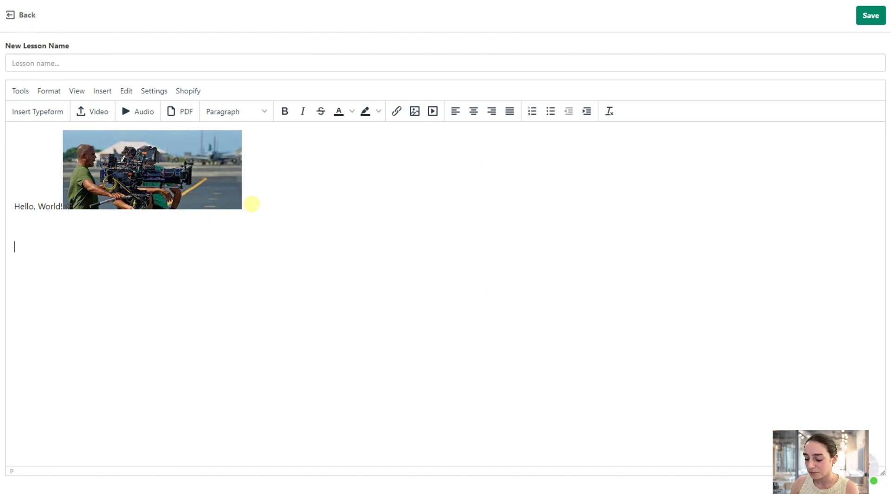
pyautogui.write('f')
pyautogui.write('F')
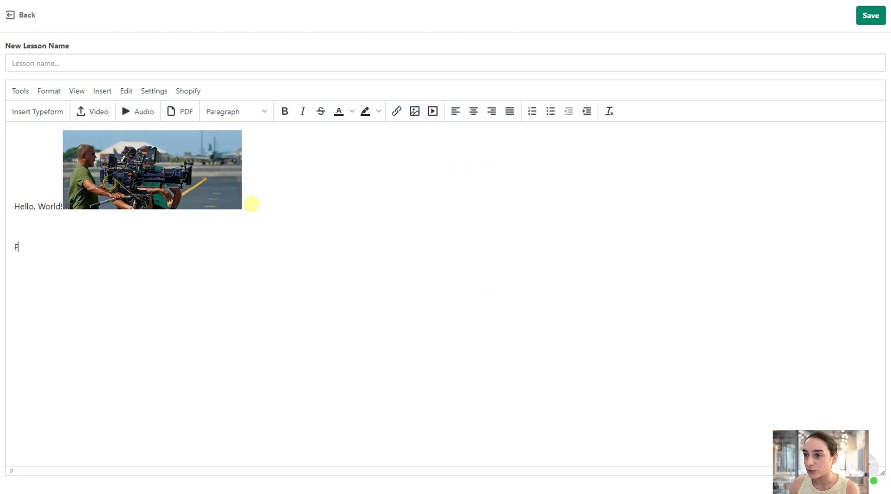
pyautogui.write('ilmmaking')
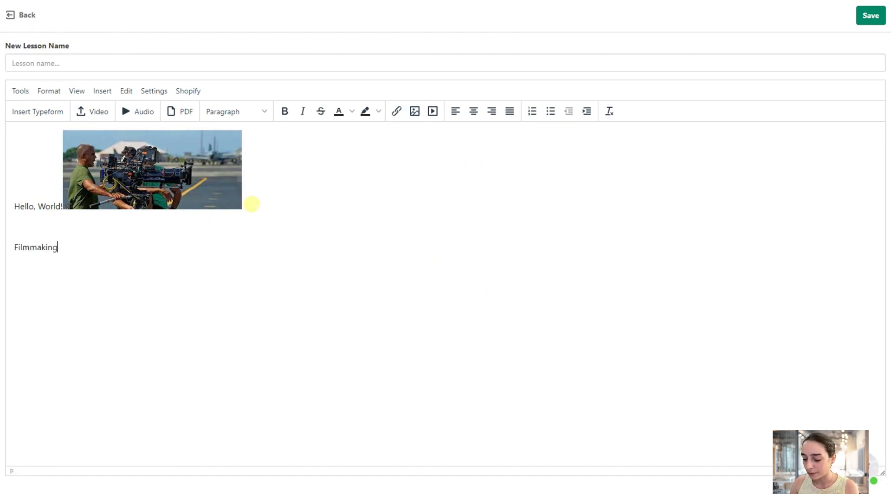
pyautogui.write(' techniques l')
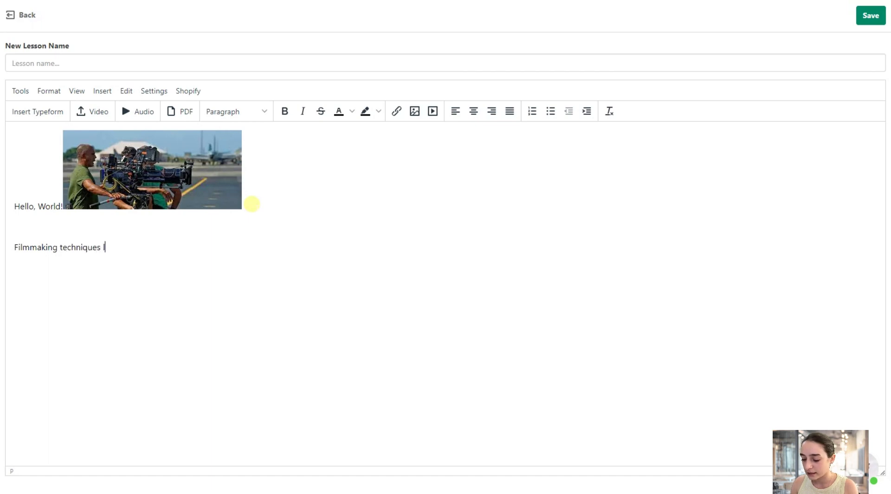
pyautogui.write('esson 1:')
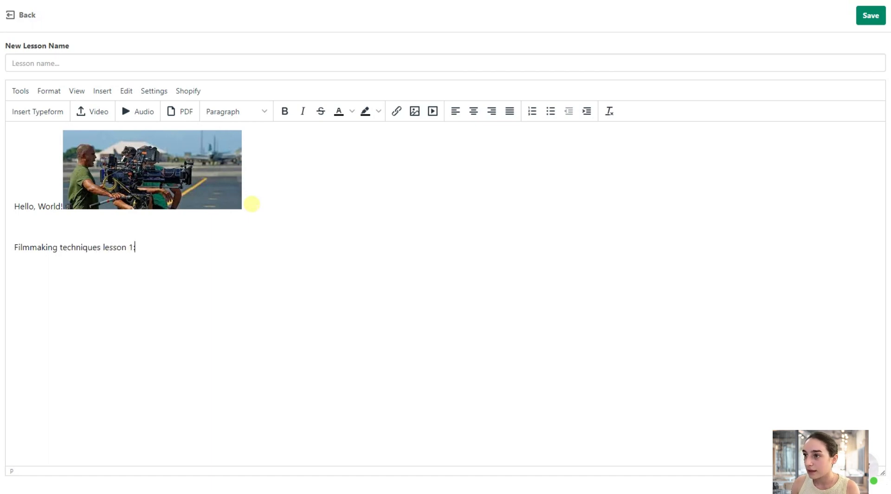
pyautogui.write('etc etc')
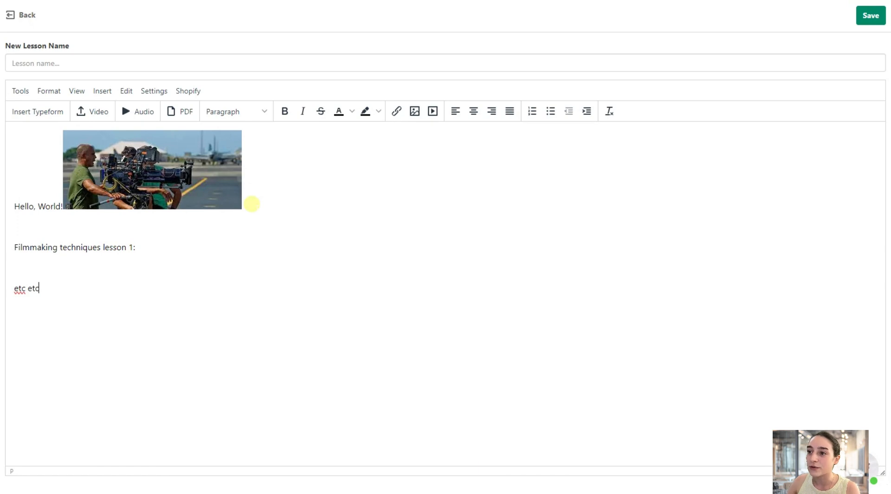
# Name the lesson "Filmmaking techniques", save it, and dismiss the first-lesson message.
pyautogui.click(274, 68)
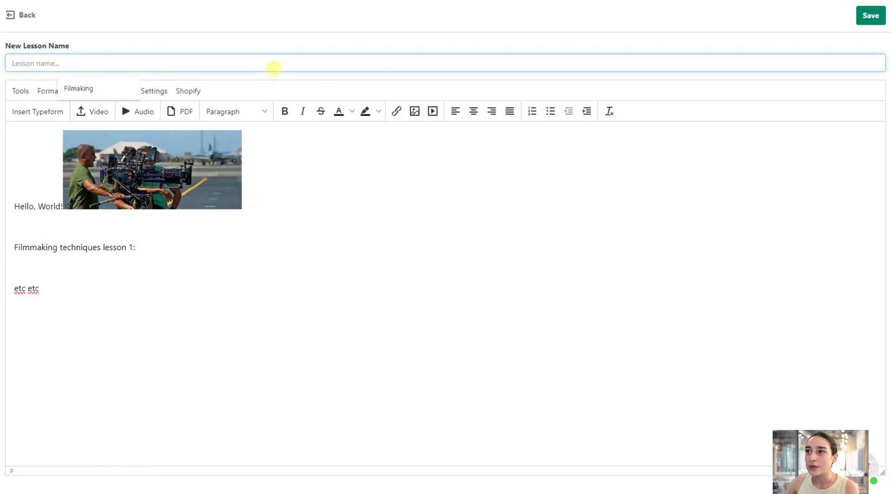
pyautogui.write('Fi')
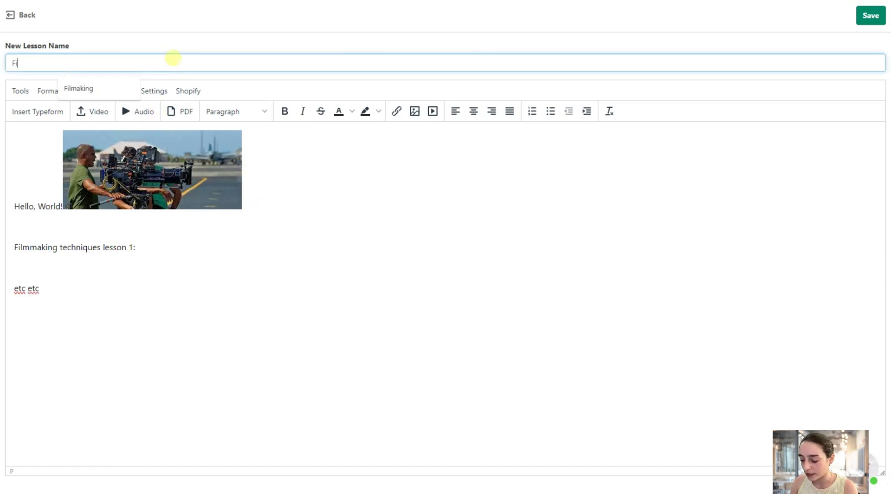
pyautogui.write('lmmaking techn')
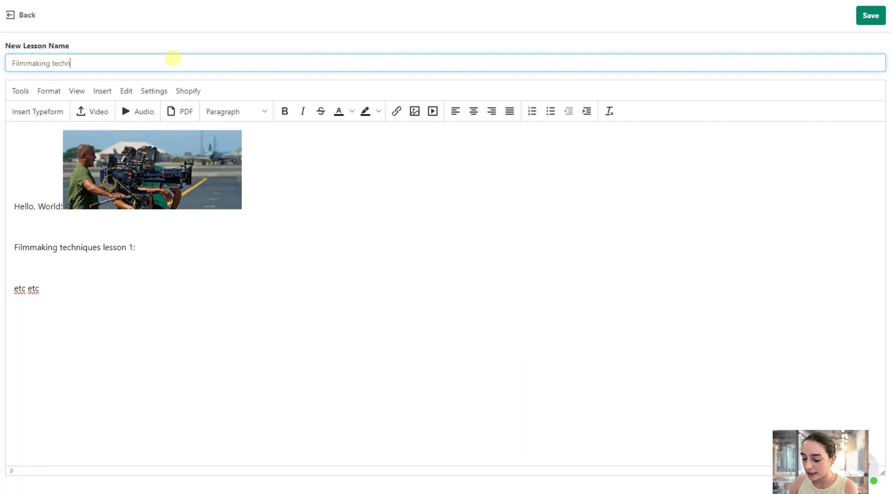
pyautogui.write('iques')
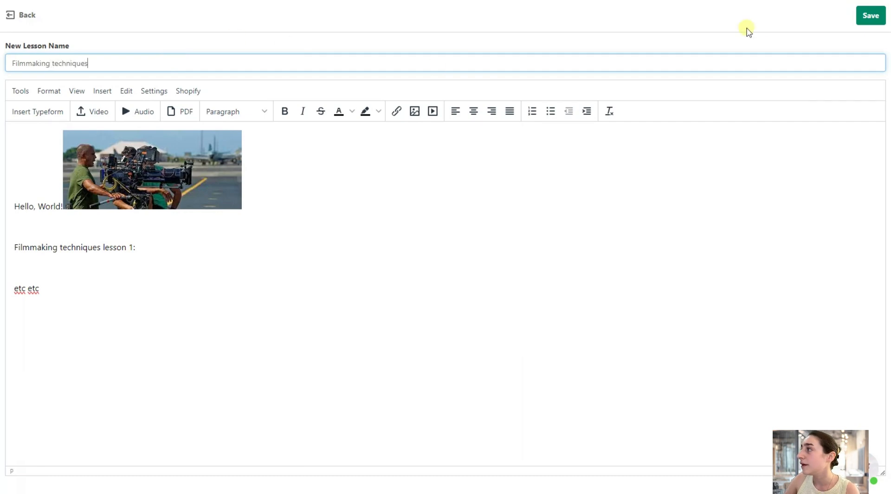
pyautogui.click(868, 15)
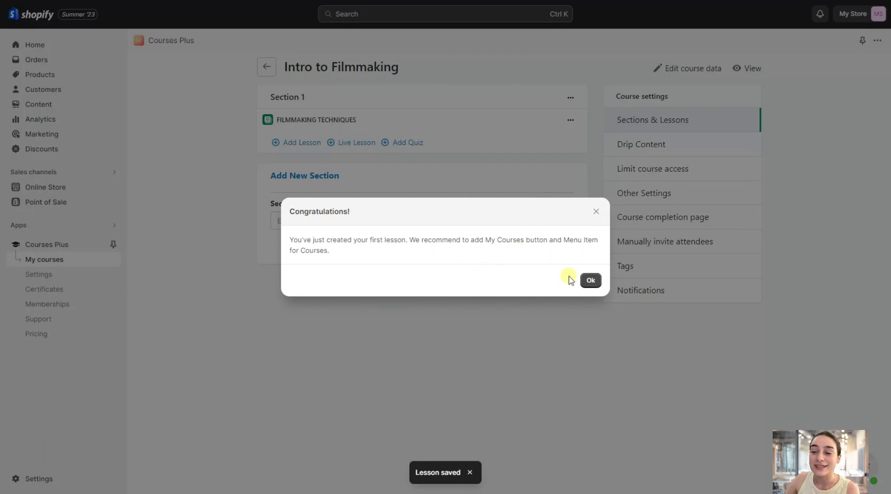
pyautogui.click(590, 279)
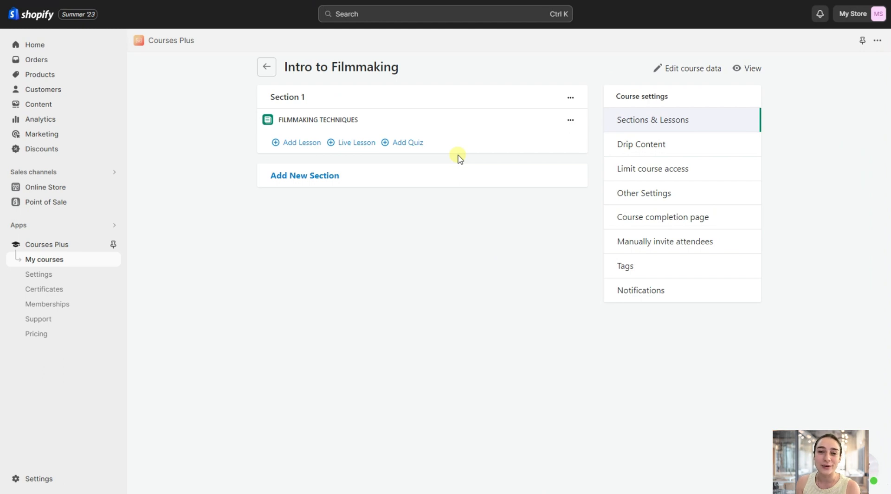
# Add a quiz to Section 1 and title it "Filmmaking techniques wrap-up".
pyautogui.click(405, 142)
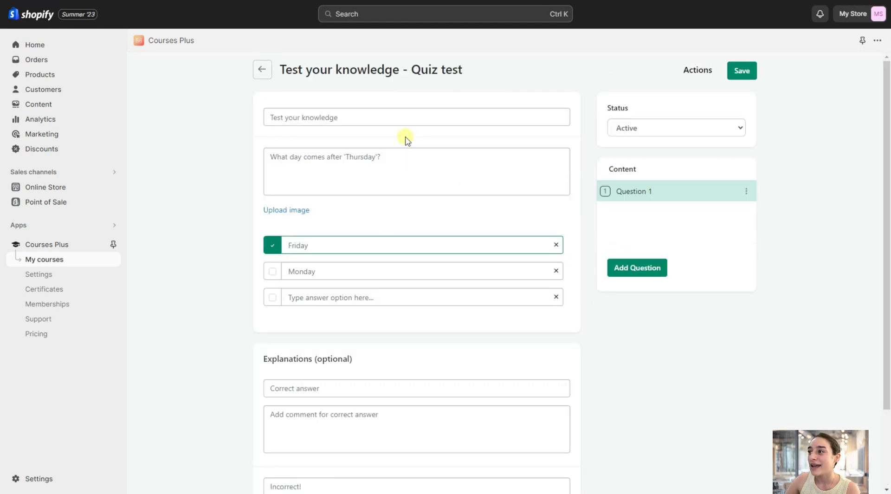
pyautogui.click(396, 120)
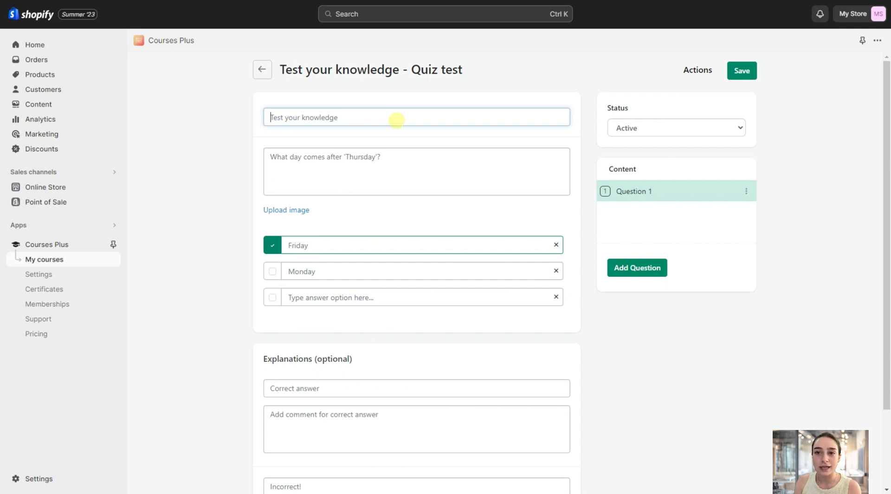
pyautogui.write('F')
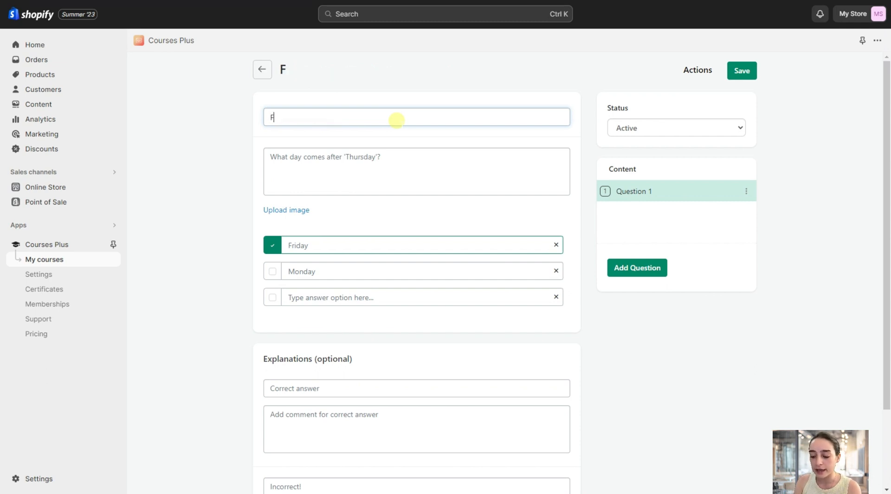
pyautogui.write('ilmmaking ')
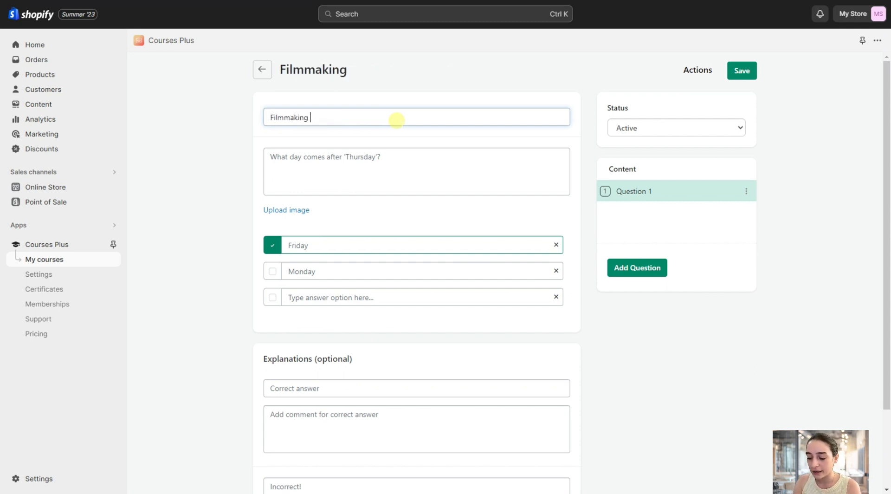
pyautogui.write('techniqu')
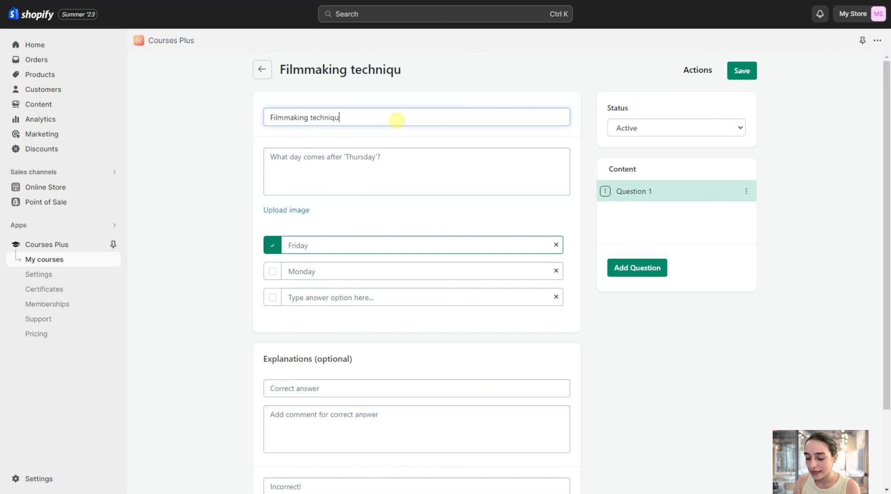
pyautogui.write('es wrap-up')
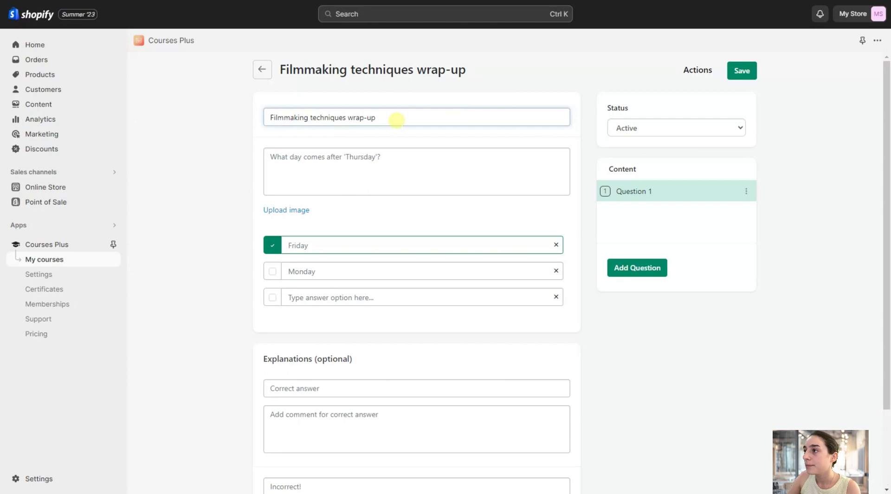
# Write "What is CBT?" as the quiz's first question.
pyautogui.click(392, 153)
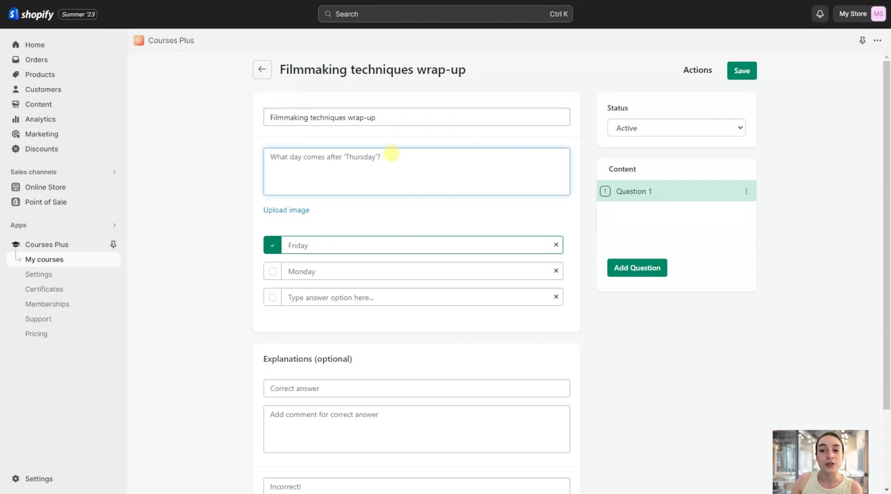
pyautogui.write('W')
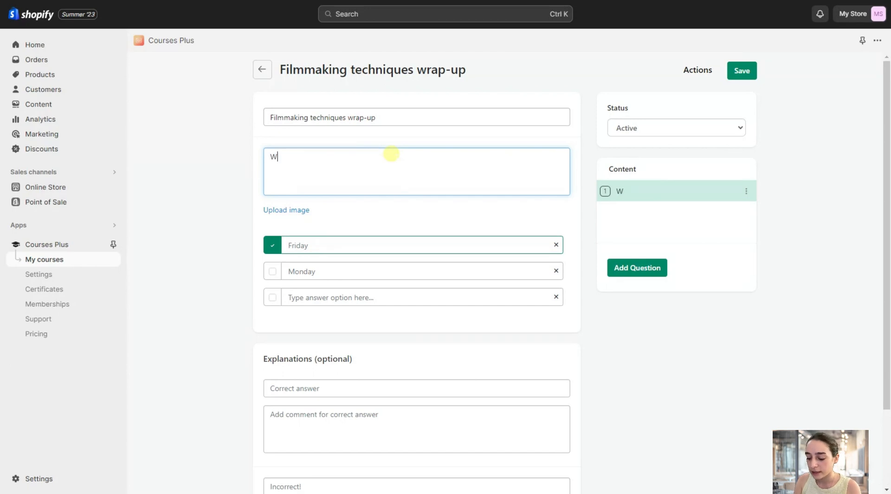
pyautogui.write('hat is CBT')
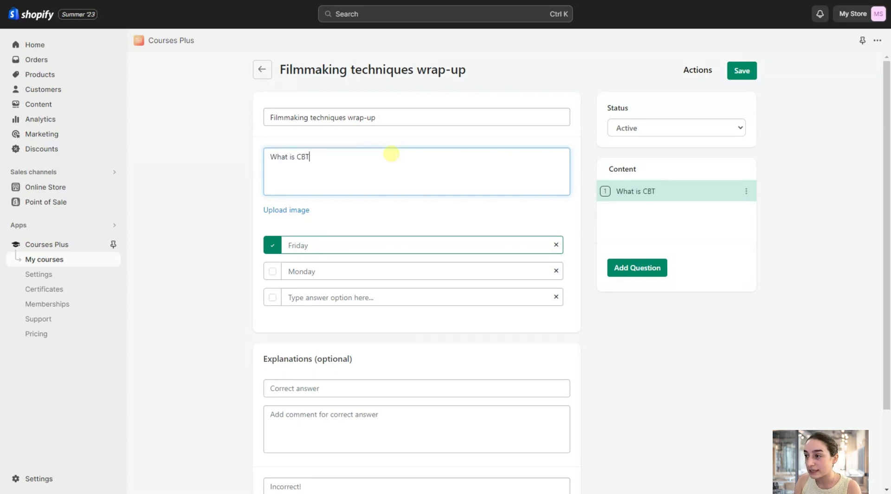
pyautogui.write('?')
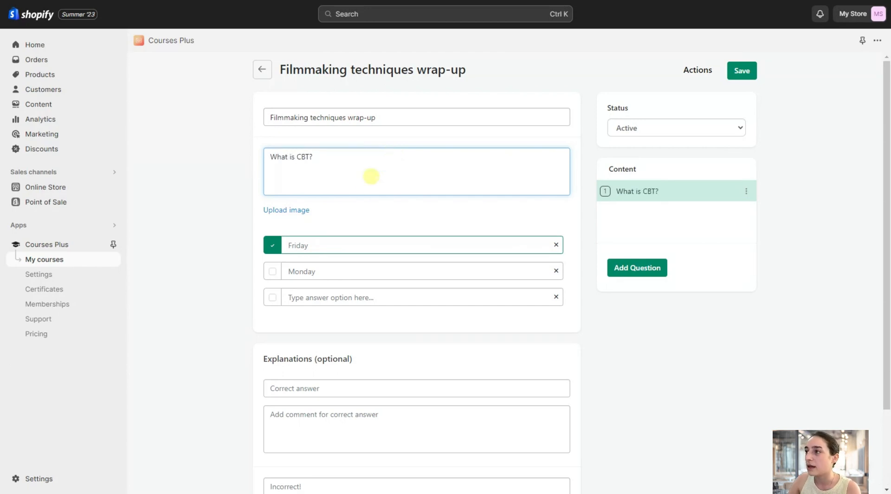
# Enter "It's a camera type" as the first answer option, the one marked correct.
pyautogui.click(331, 245)
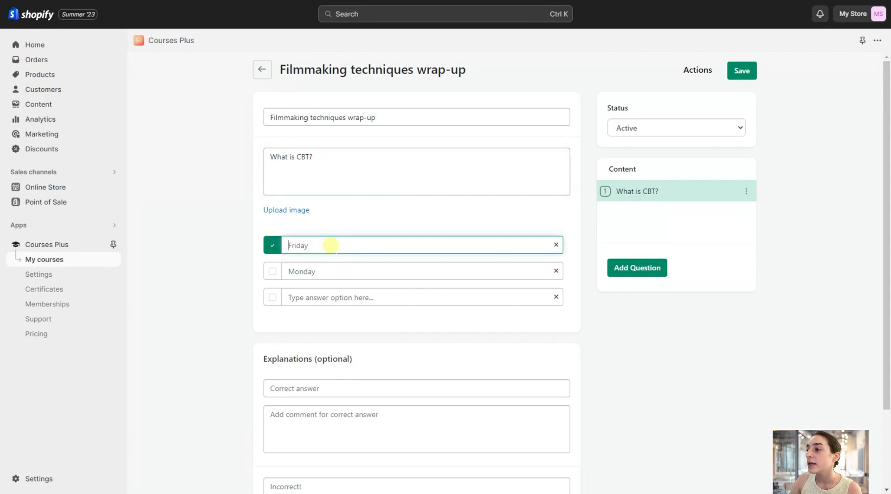
pyautogui.hotkey('ctrl', 'a')
pyautogui.press('BackSpace')
pyautogui.write("It's ")
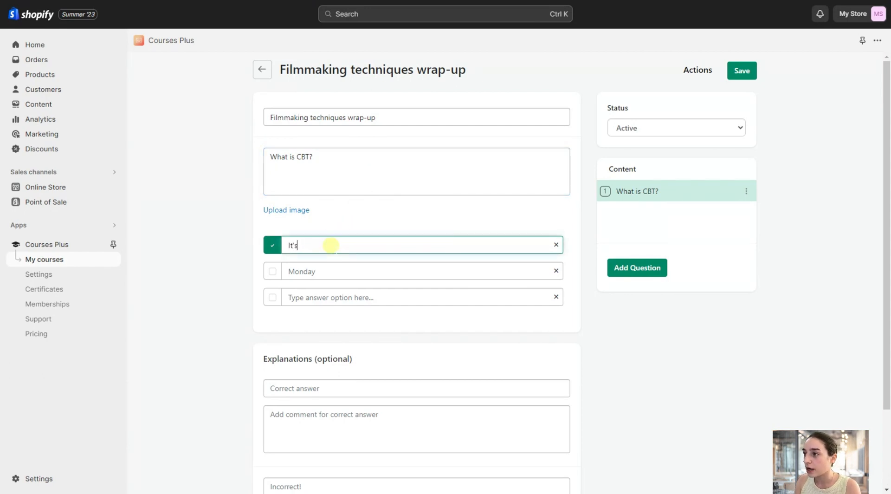
pyautogui.write('a cam')
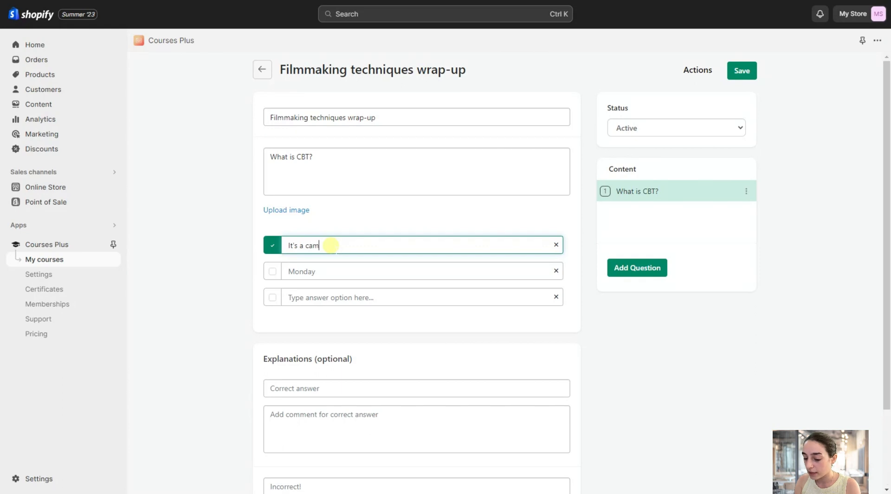
pyautogui.write('era t')
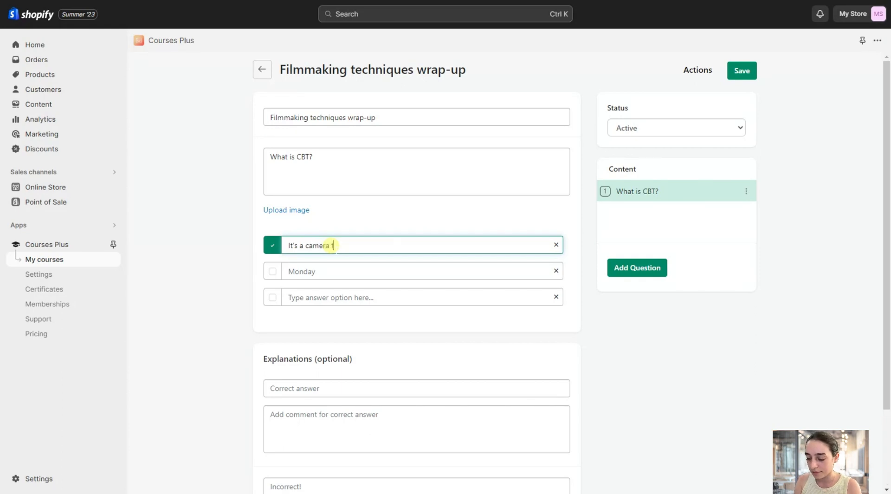
pyautogui.write('ype')
# Enter "ligthing helper" as the second answer option of the CBT question.
pyautogui.click(334, 265)
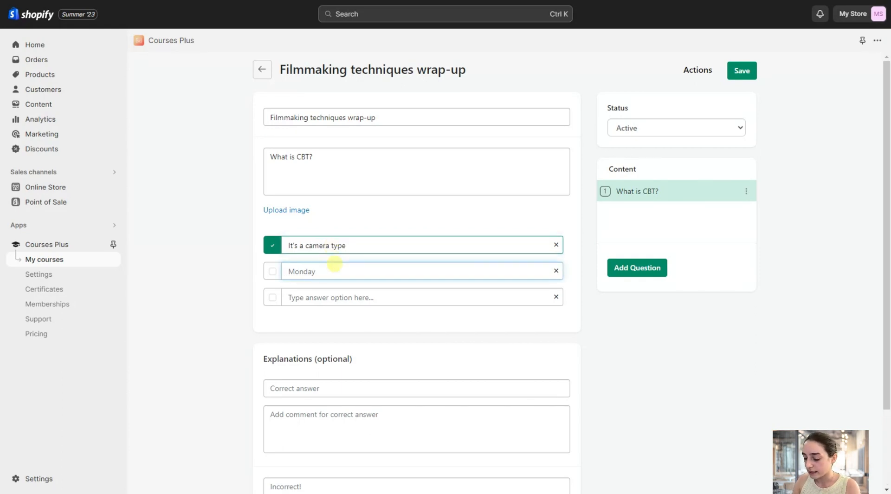
pyautogui.hotkey('ctrl', 'a')
pyautogui.press('BackSpace')
pyautogui.write('ligthin')
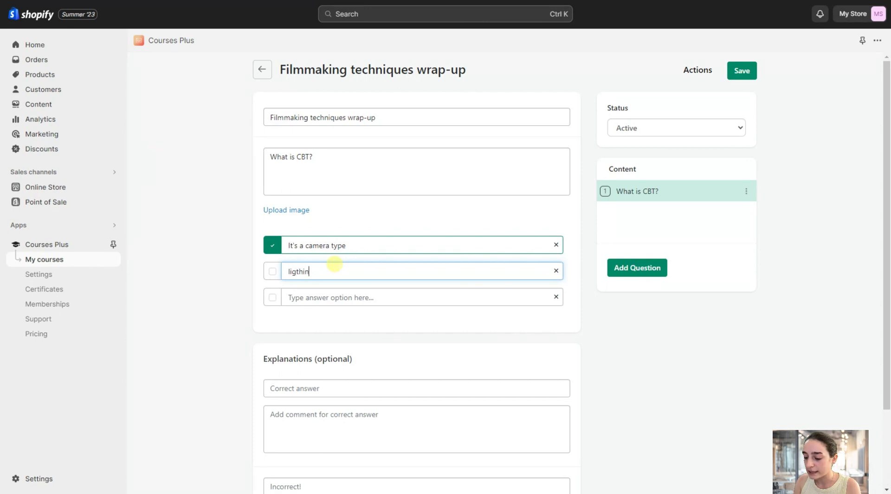
pyautogui.write('g helper')
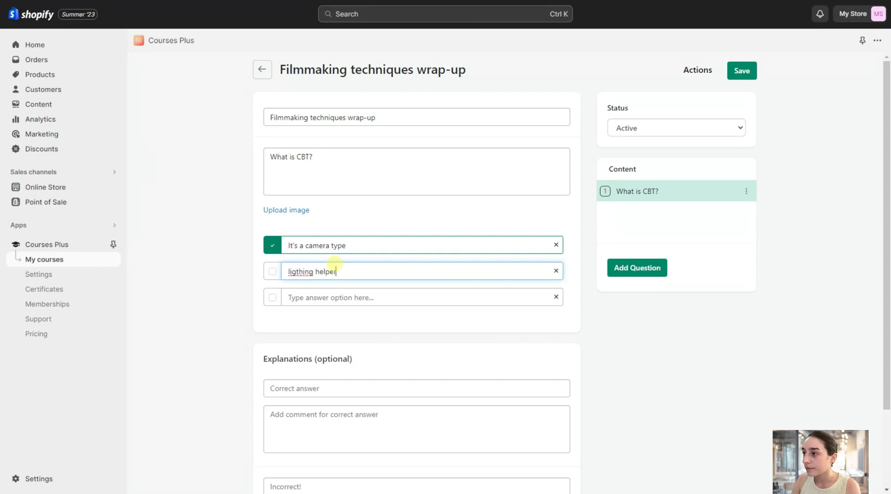
# Add "It's something you put on a light to change the color temperature." as the third answer option and mark it correct.
pyautogui.click(335, 297)
pyautogui.write("It's something you put on a light to change the color temperature")
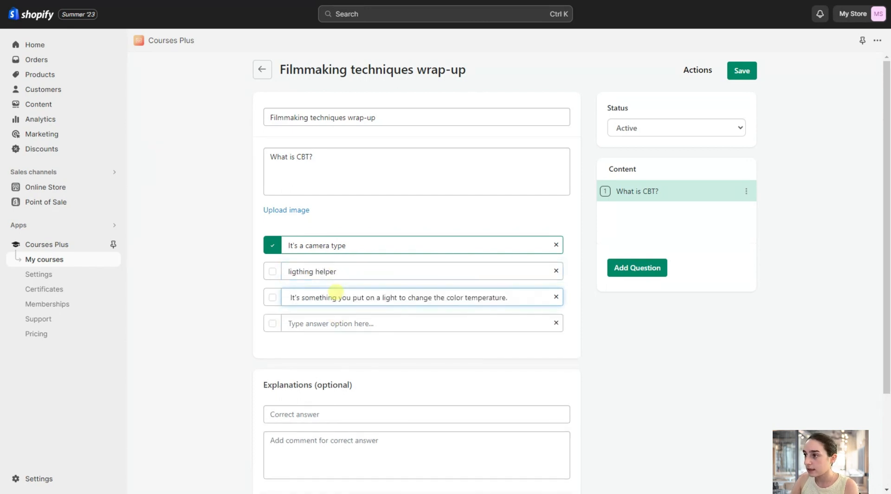
pyautogui.click(272, 298)
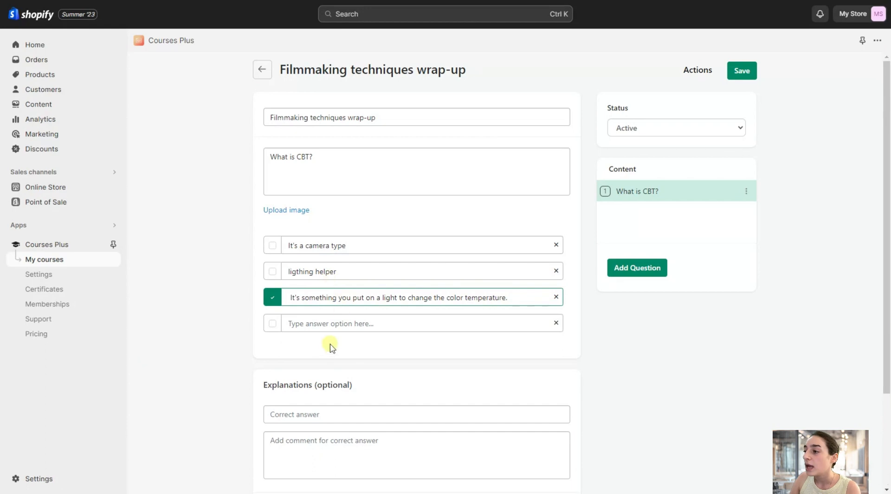
# Review the optional explanation fields for correct and incorrect answers to the CBT question.
pyautogui.scroll(-3, 312, 396)
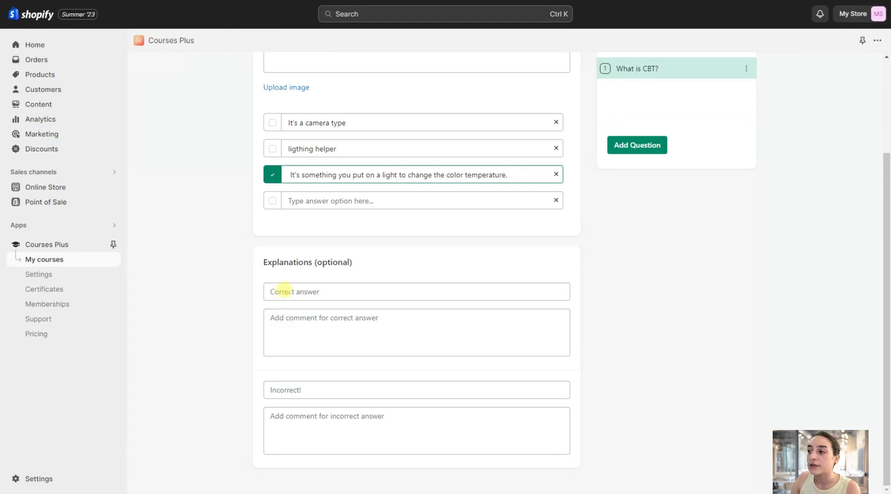
pyautogui.click(295, 311)
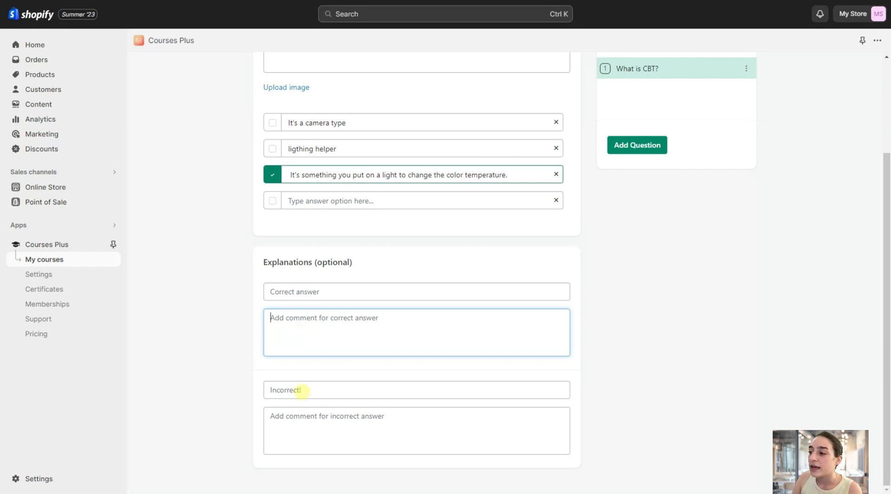
pyautogui.click(308, 415)
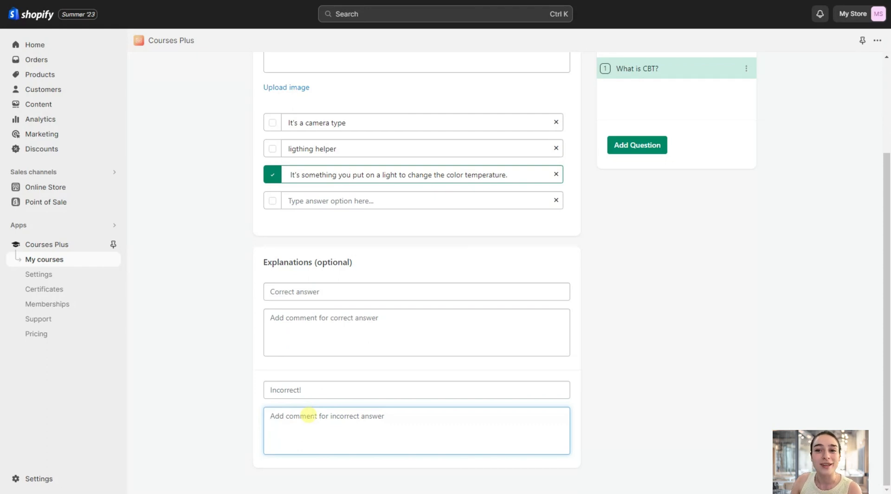
pyautogui.scroll(3, 564, 300)
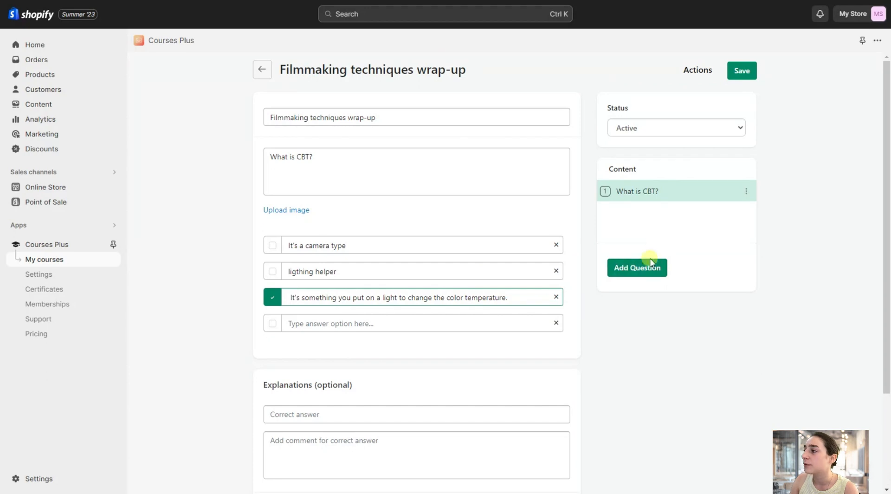
# Check the quiz's status options, keep it Active, and save the quiz.
pyautogui.click(656, 127)
pyautogui.click(631, 129)
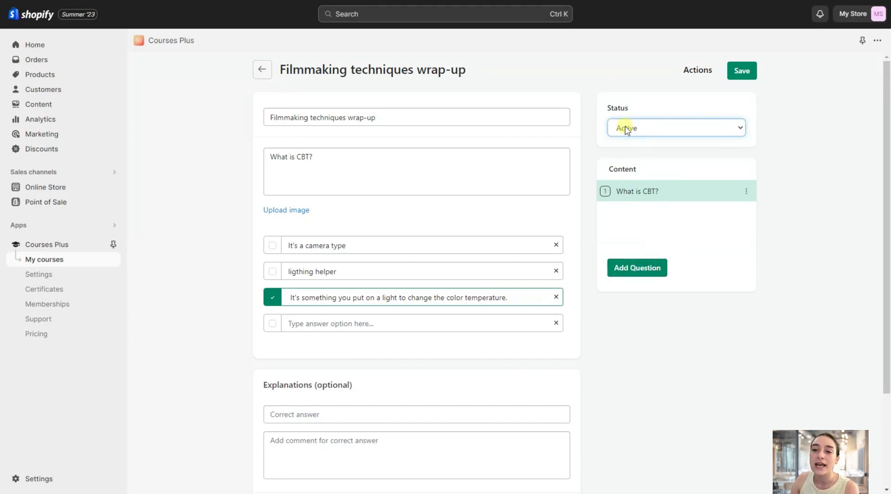
pyautogui.click(632, 129)
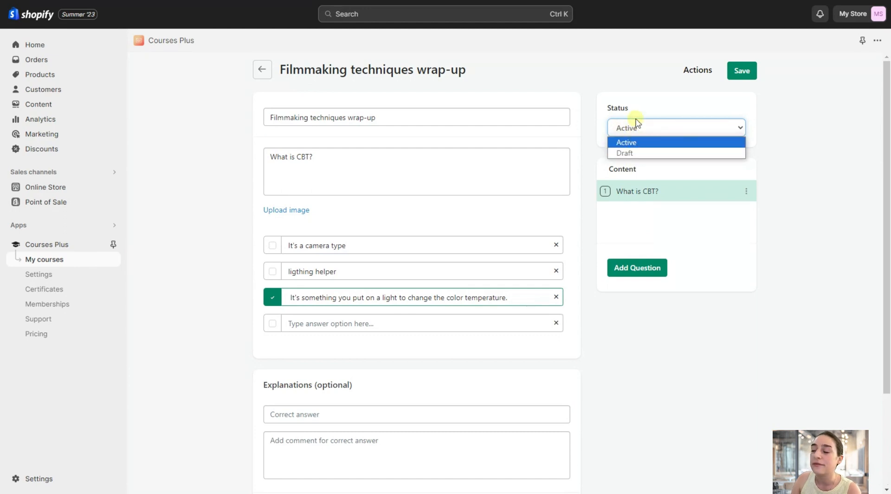
pyautogui.click(636, 127)
pyautogui.click(738, 70)
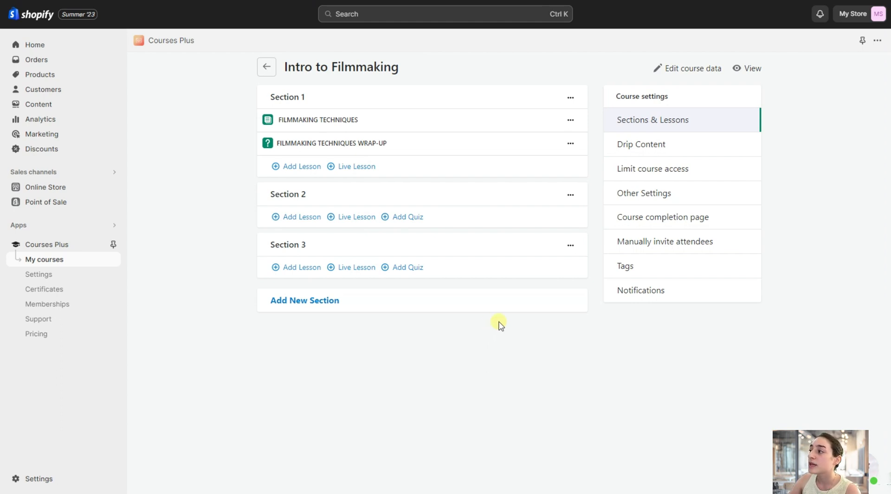
# Review the course's date/time and manual drip content options, and base the drip content on section completion.
pyautogui.click(653, 147)
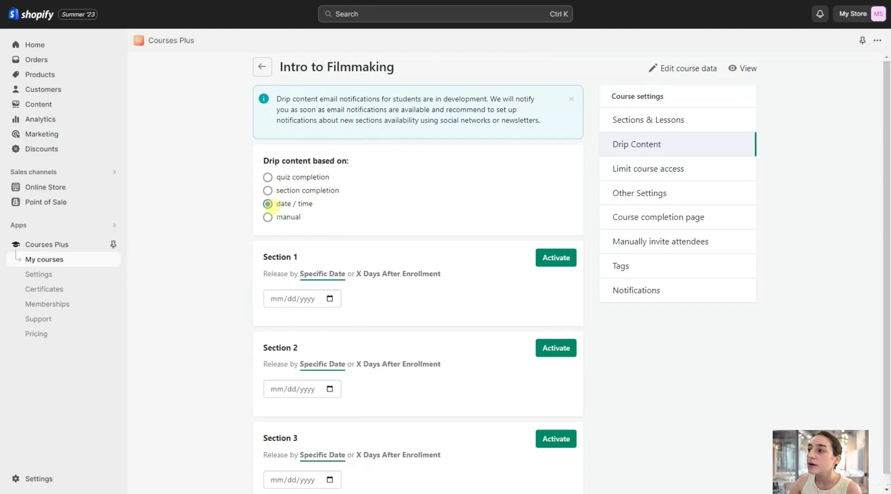
pyautogui.scroll(-1, 274, 322)
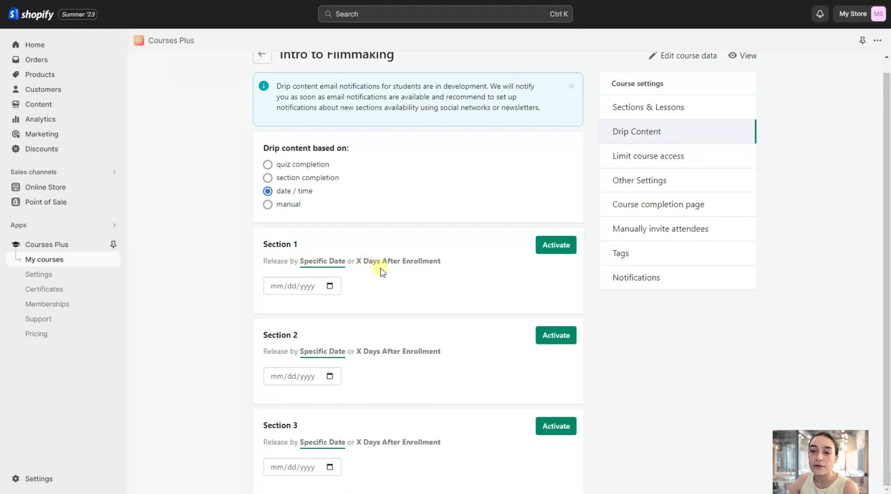
pyautogui.scroll(1, 399, 313)
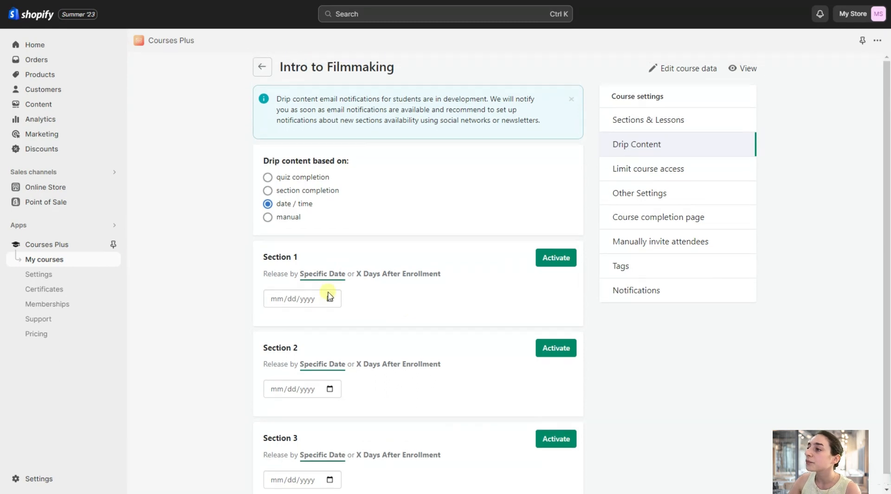
pyautogui.click(269, 218)
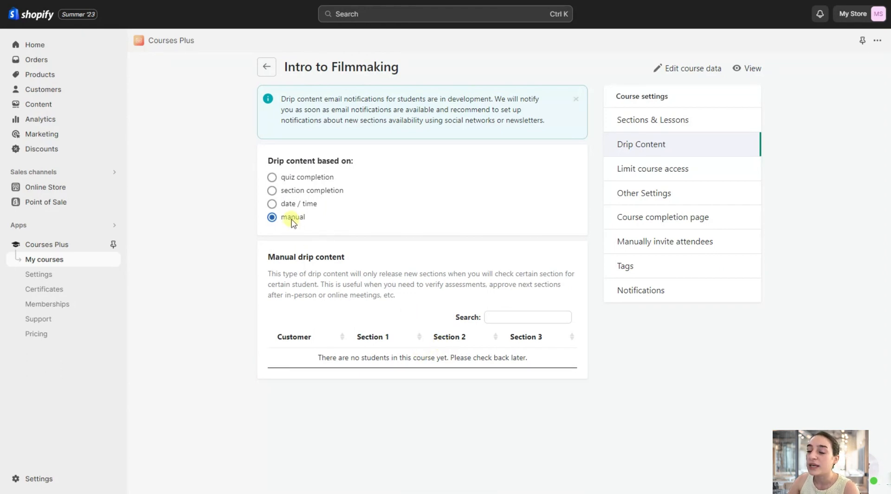
pyautogui.click(272, 191)
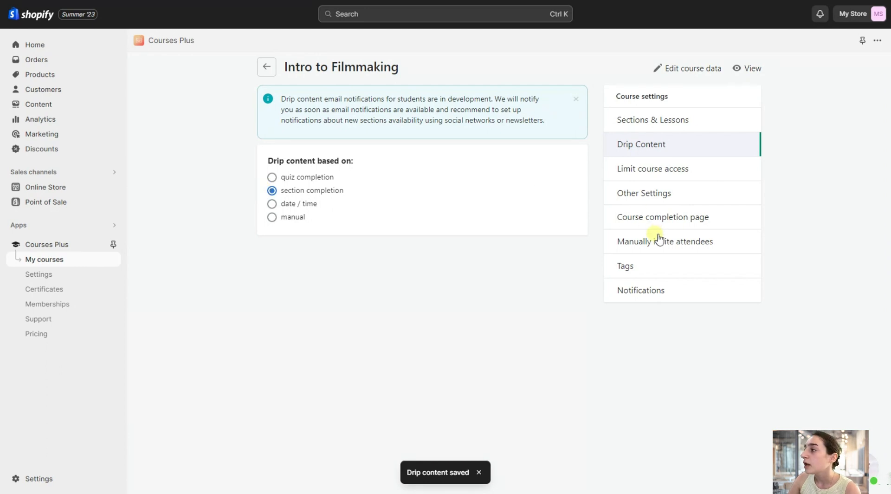
# Enter 90 days after enrollment as the student access expiration in the course access limits.
pyautogui.click(654, 177)
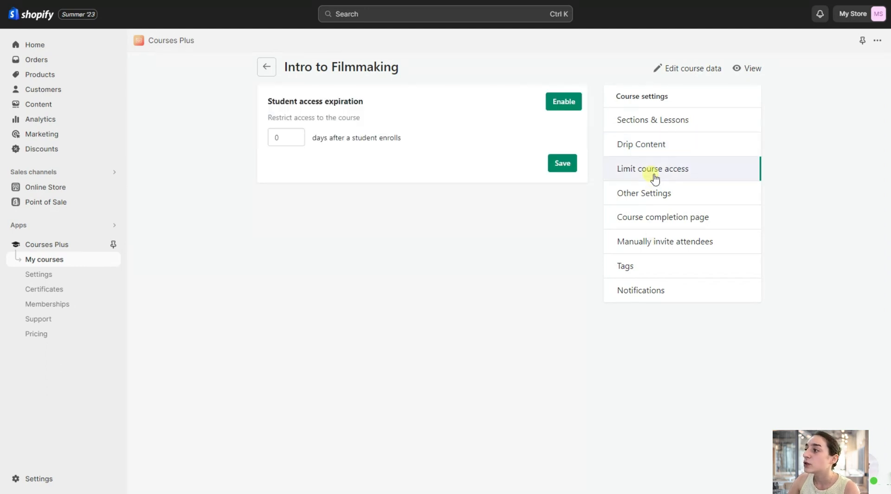
pyautogui.click(281, 137)
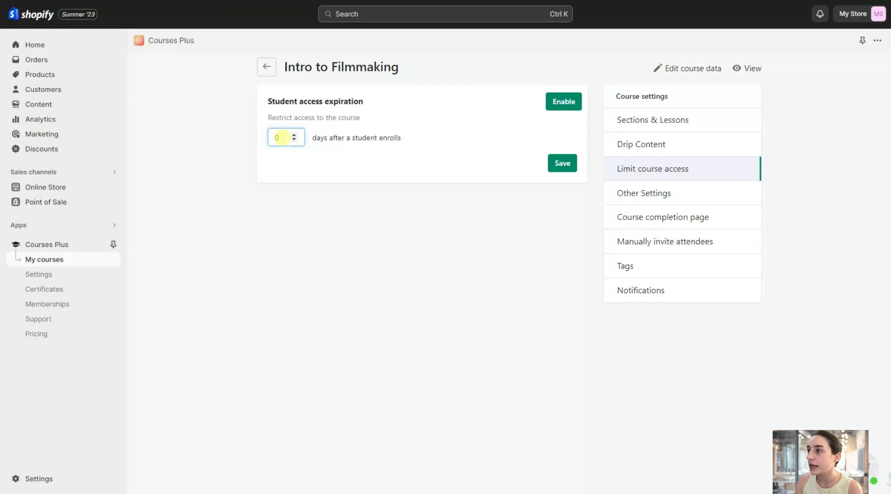
pyautogui.write('90')
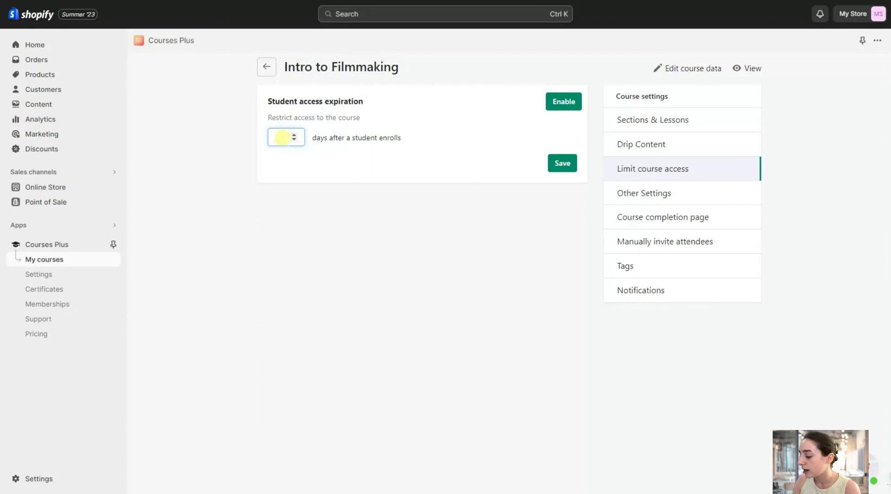
pyautogui.click(326, 157)
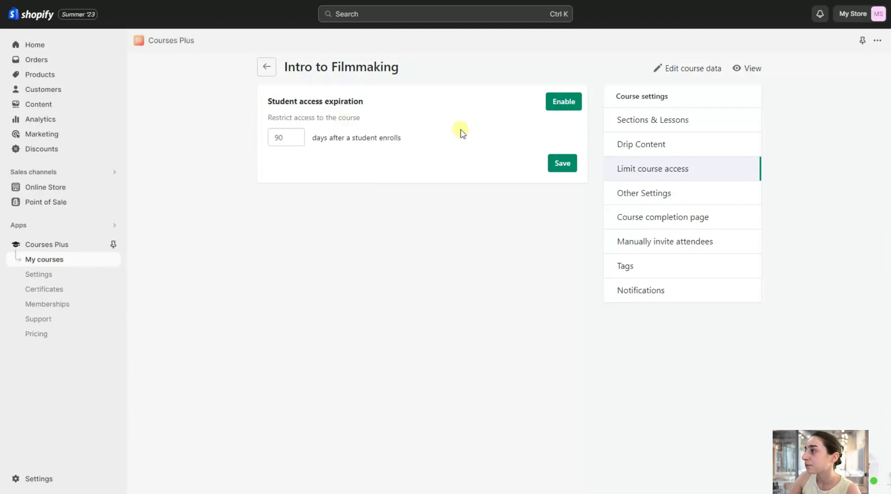
# Examine the download link and download button text fields in the course's other settings.
pyautogui.click(634, 195)
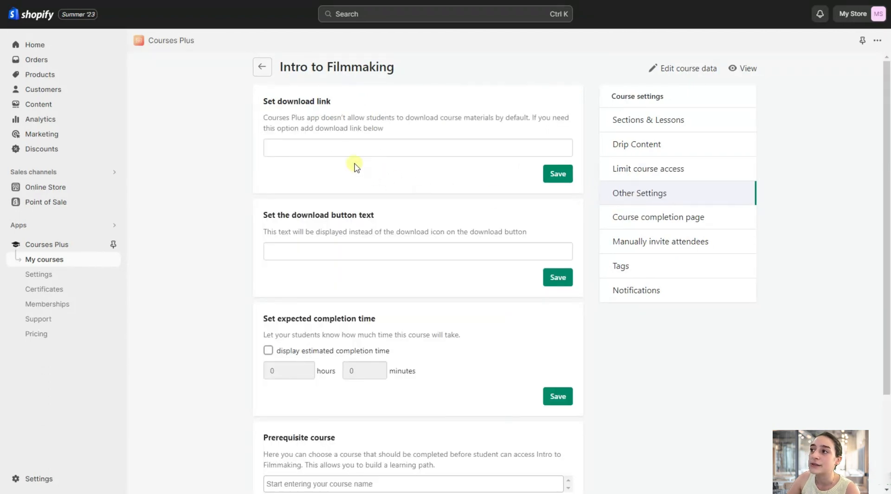
pyautogui.click(333, 149)
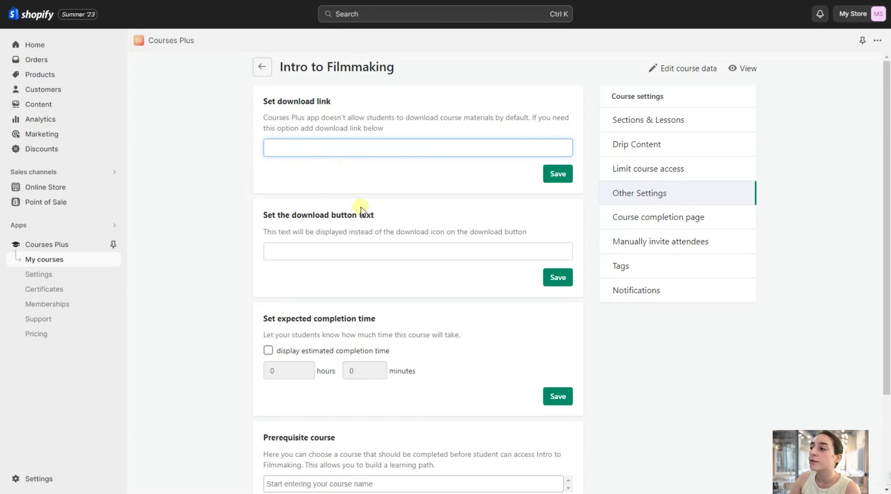
pyautogui.click(341, 253)
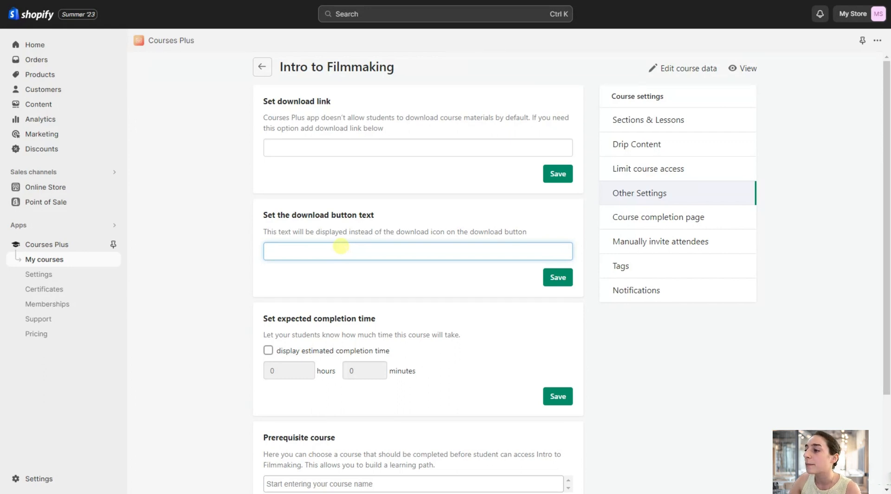
# Turn on the display of the estimated completion time and set it to 40 hours.
pyautogui.scroll(-1, 343, 260)
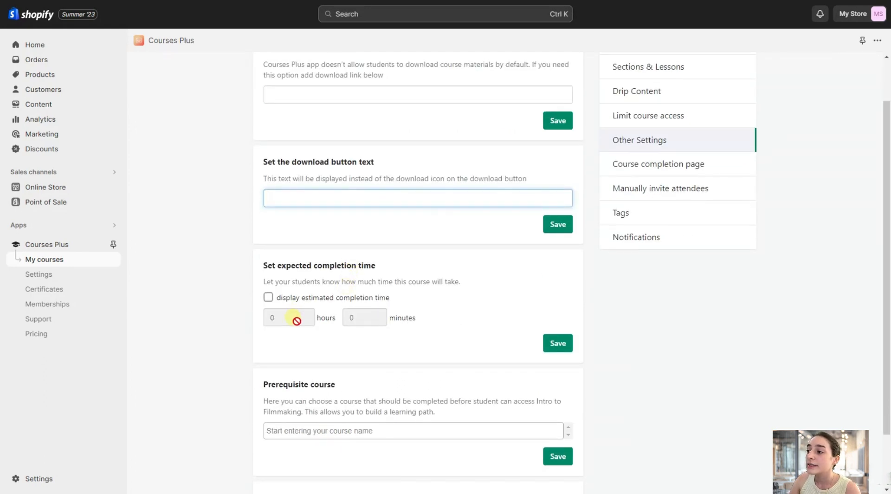
pyautogui.click(271, 296)
pyautogui.click(276, 318)
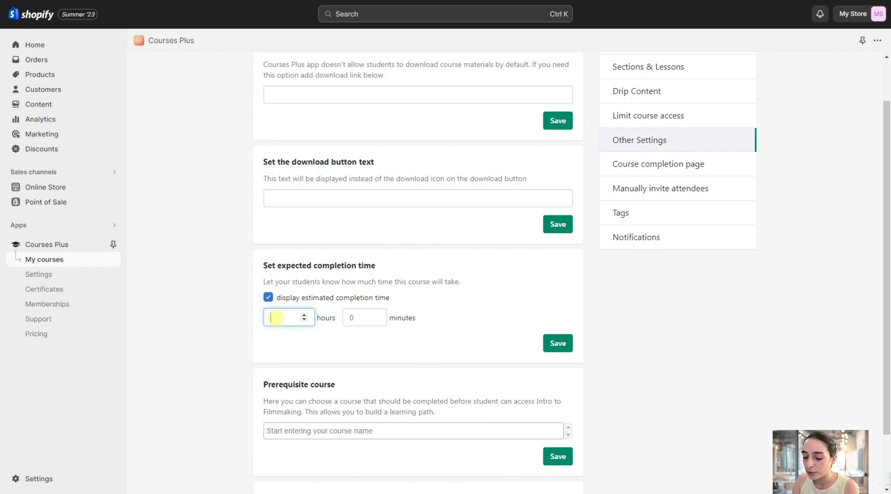
pyautogui.write('40')
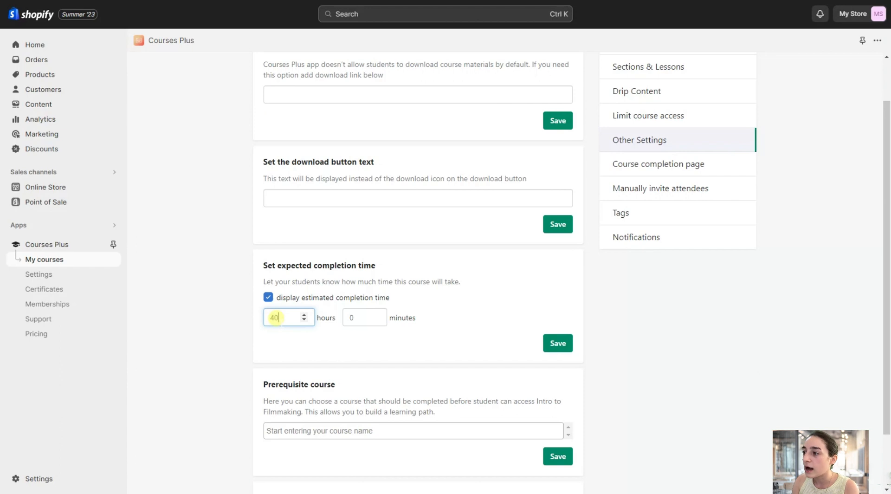
pyautogui.click(352, 317)
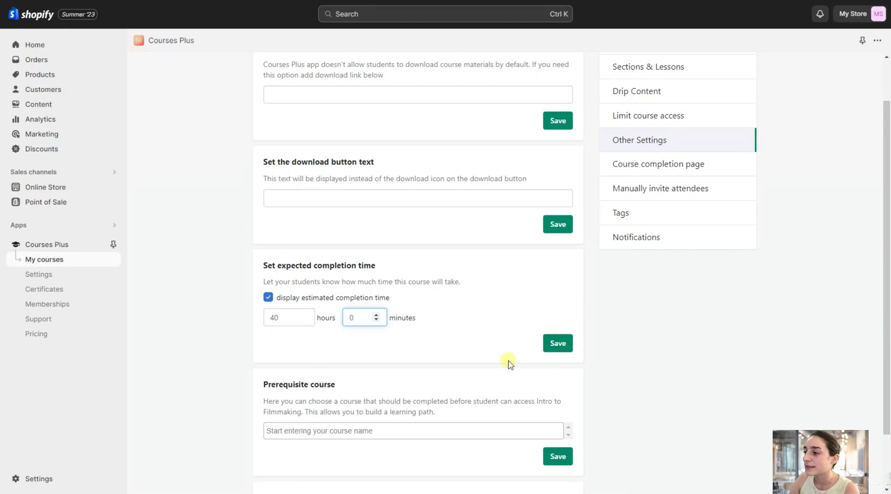
# Examine the prerequisite course and free course options in the course's other settings.
pyautogui.scroll(-2, 411, 408)
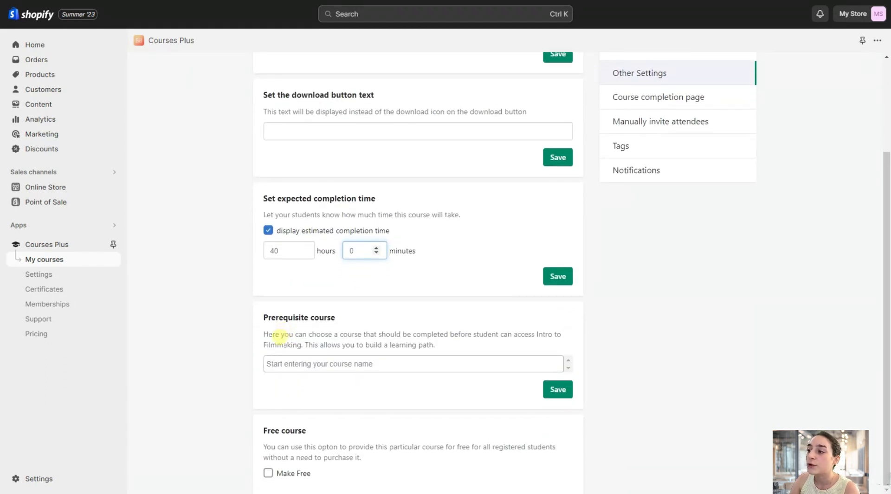
pyautogui.click(365, 365)
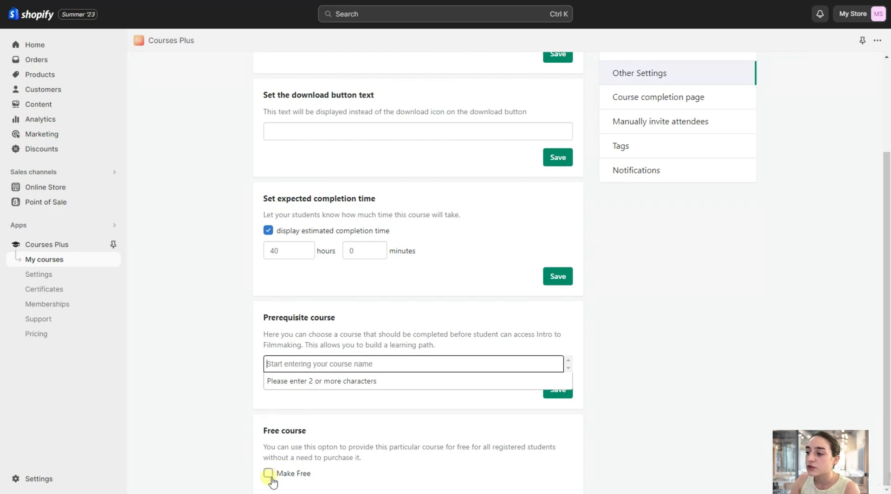
pyautogui.scroll(4, 377, 392)
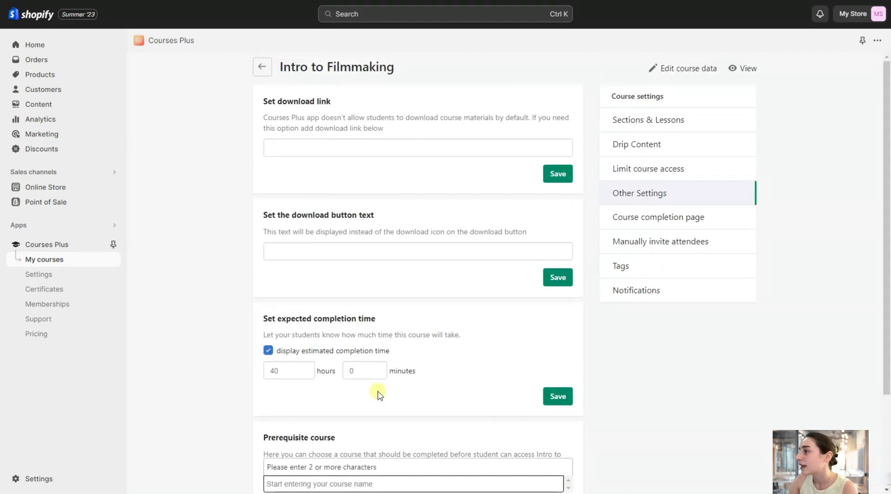
# Review the course completion page's title, message and recommended courses fields, and enable certificate sharing.
pyautogui.click(642, 222)
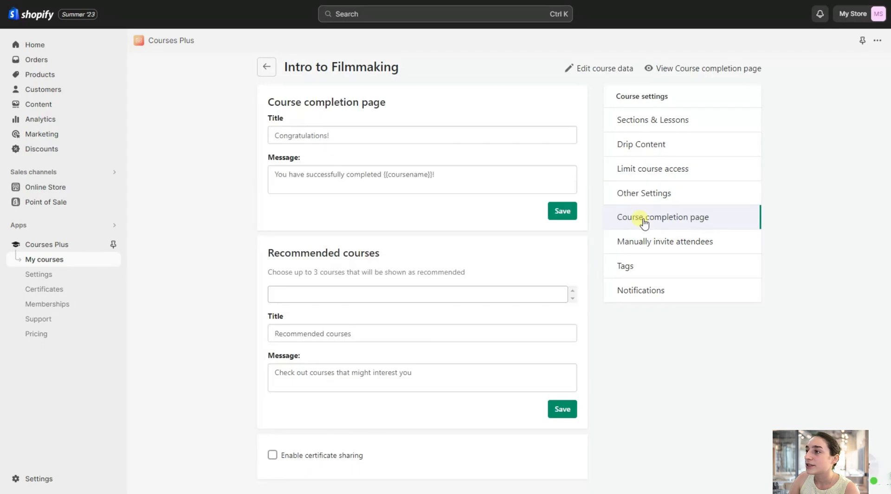
pyautogui.click(400, 174)
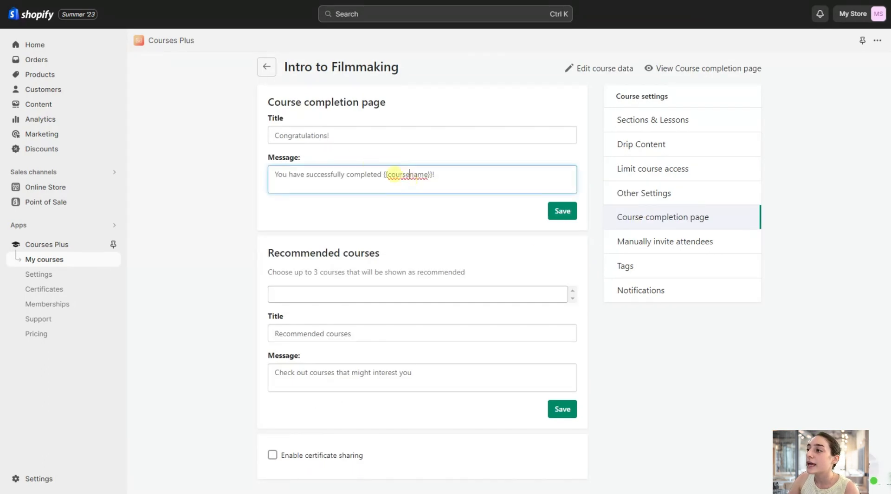
pyautogui.click(314, 132)
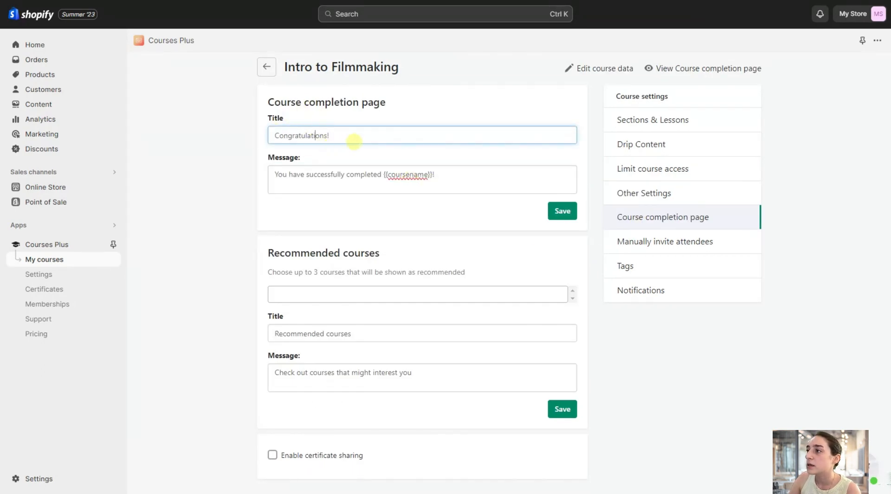
pyautogui.click(341, 174)
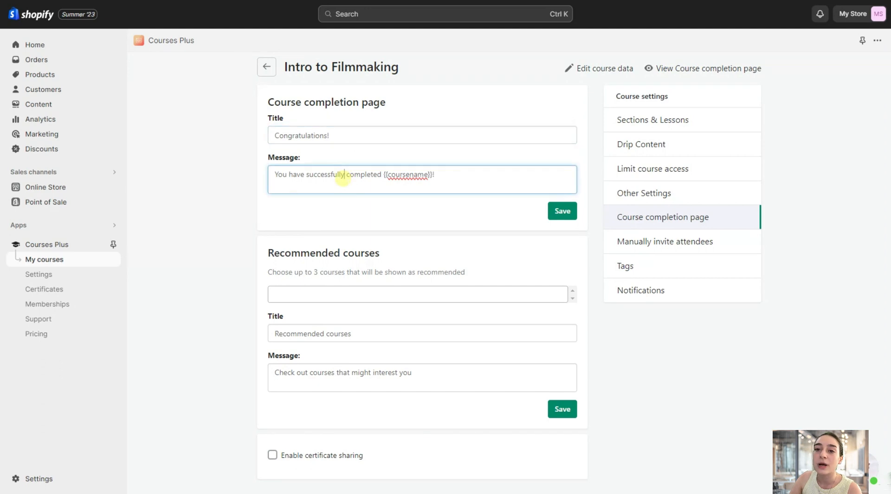
pyautogui.click(324, 135)
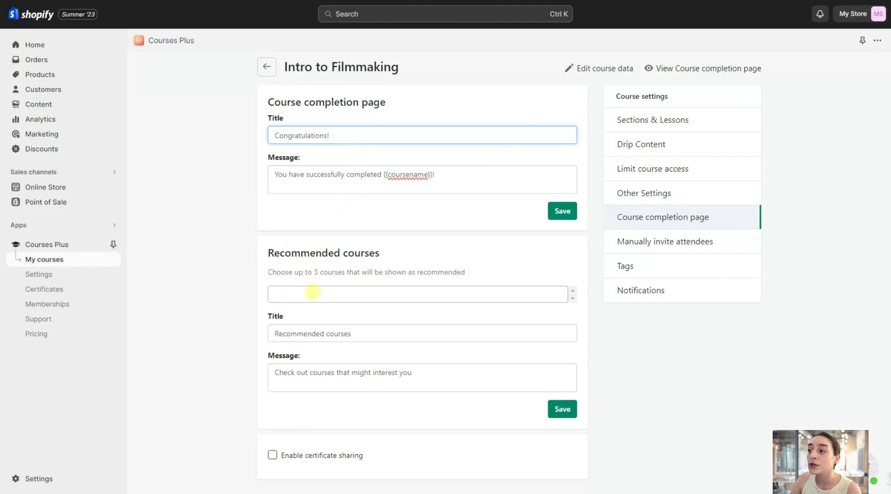
pyautogui.click(312, 292)
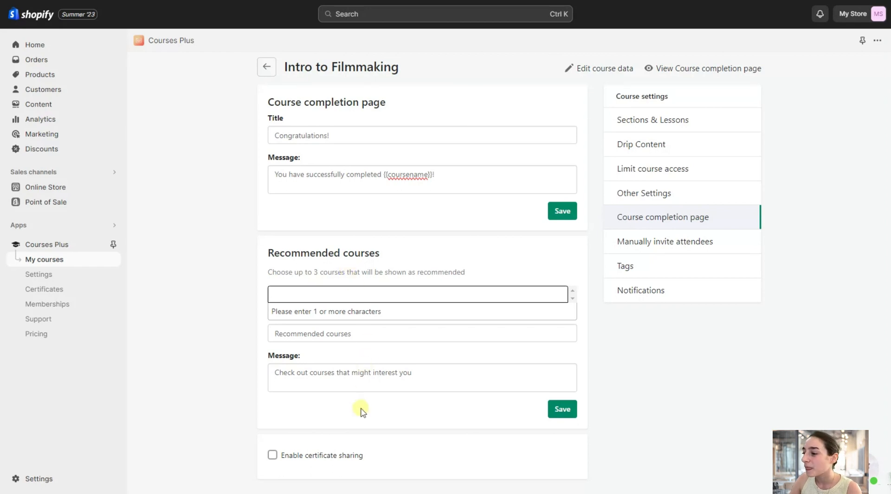
pyautogui.click(272, 455)
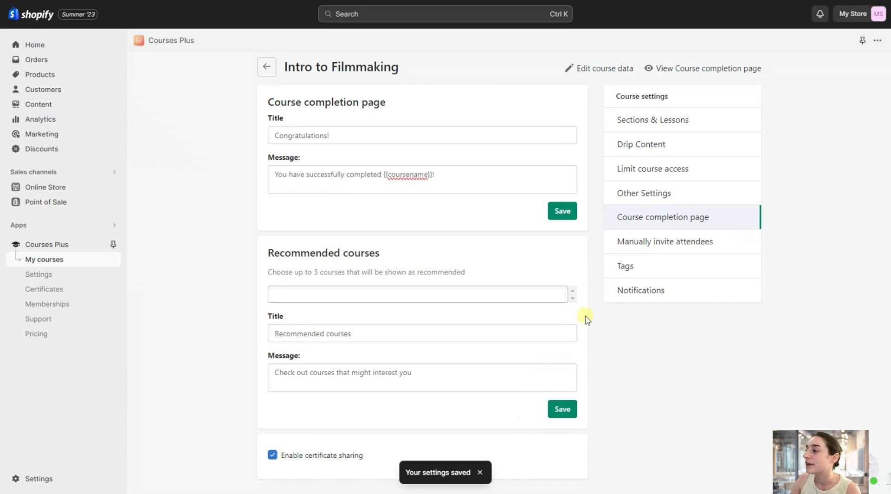
# Examine the course's options for manually inviting attendees, customer tags, tag-based access and notifications.
pyautogui.click(656, 245)
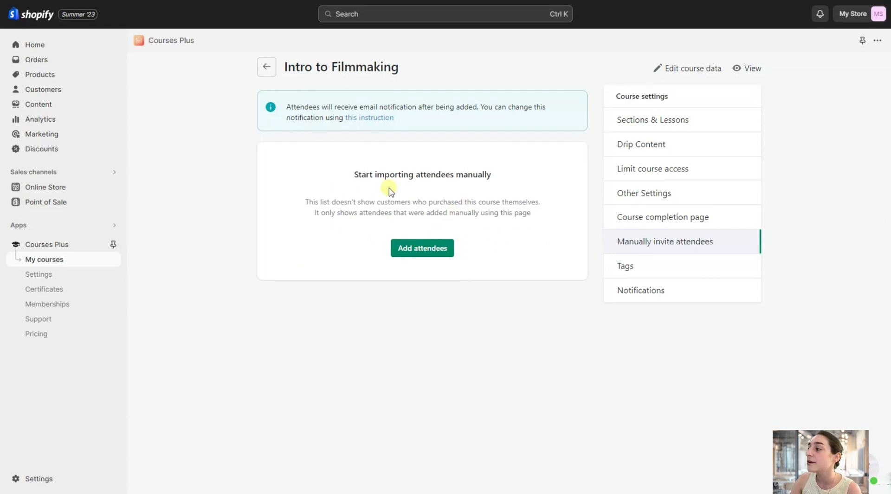
pyautogui.click(648, 266)
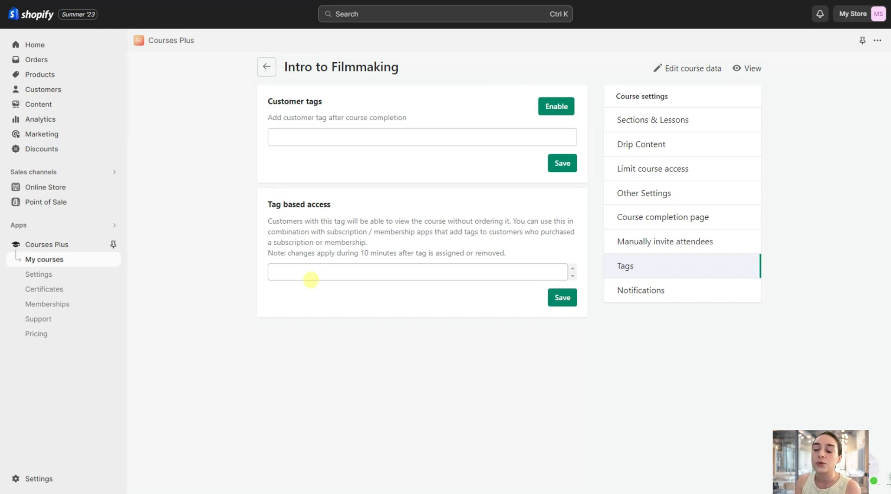
pyautogui.click(311, 278)
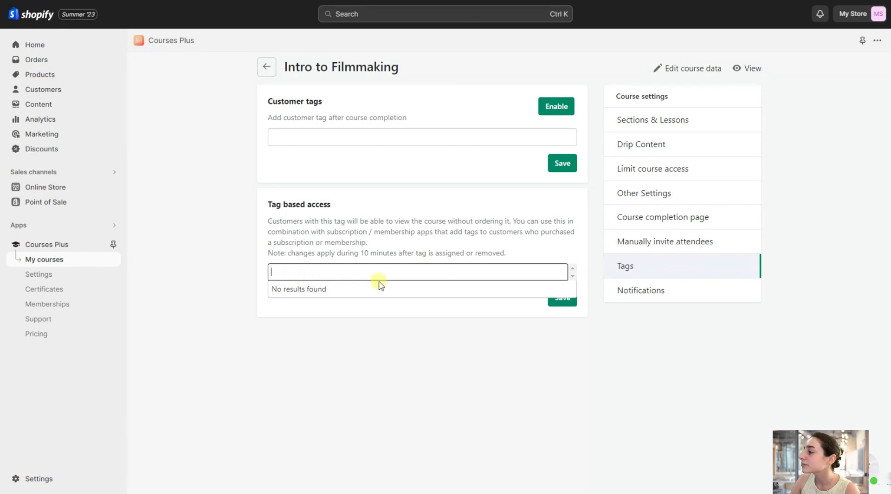
pyautogui.click(661, 290)
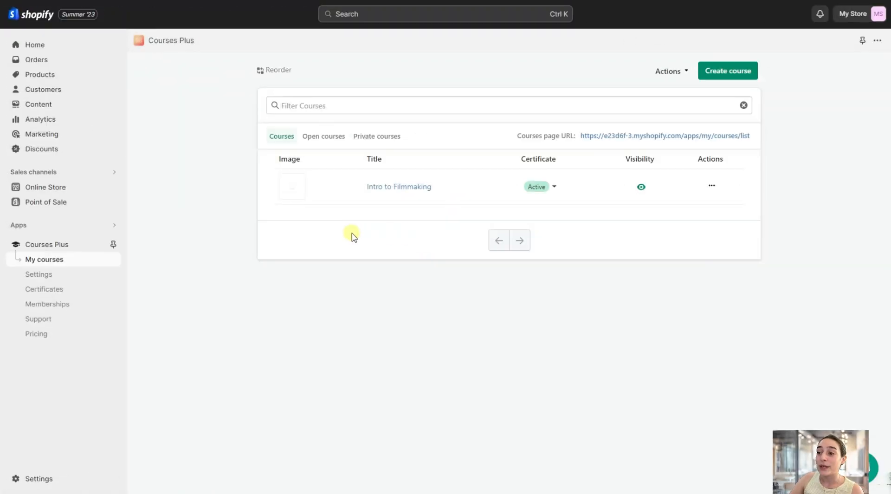
# Enable course certificates and upload the "You did it!" JPG starting with 360_F_213570061 as the certificate logo.
pyautogui.click(68, 293)
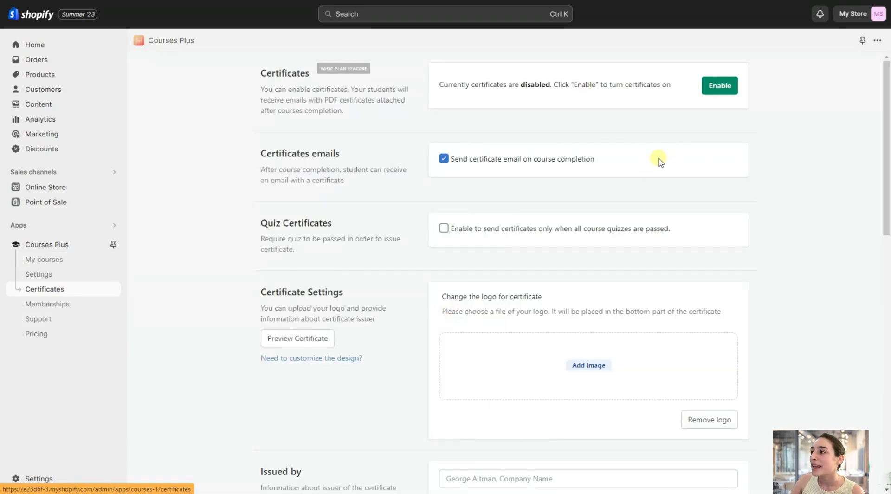
pyautogui.click(719, 86)
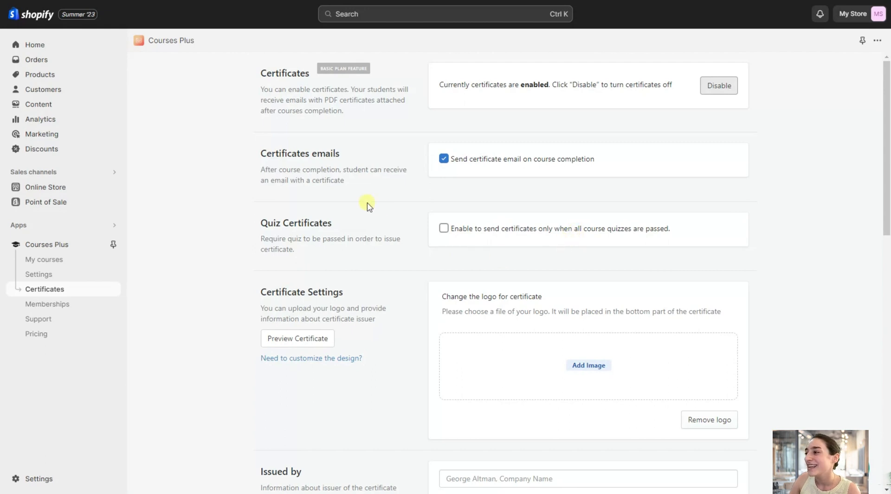
pyautogui.scroll(-2, 464, 288)
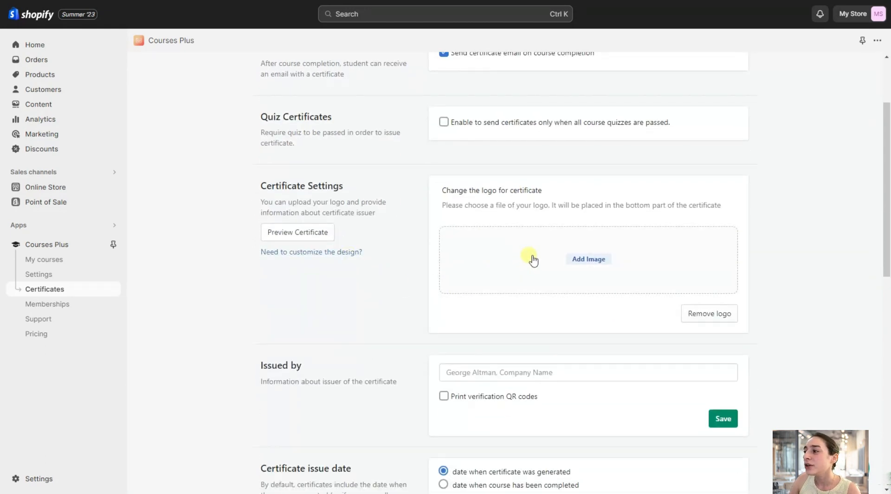
pyautogui.click(565, 259)
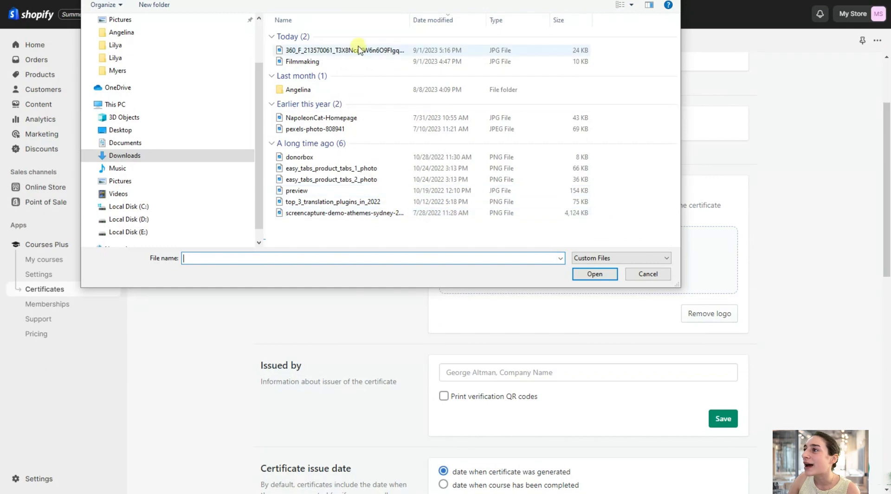
pyautogui.doubleClick(360, 50)
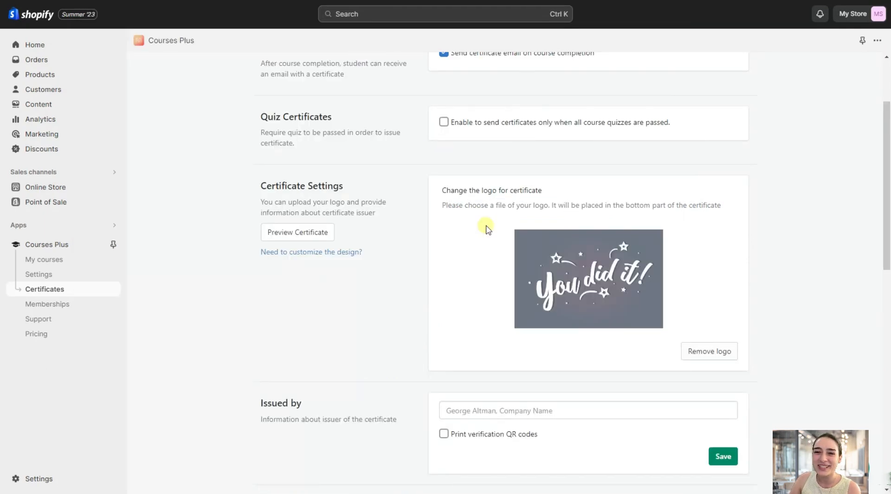
pyautogui.scroll(-2, 622, 362)
pyautogui.scroll(2, 570, 312)
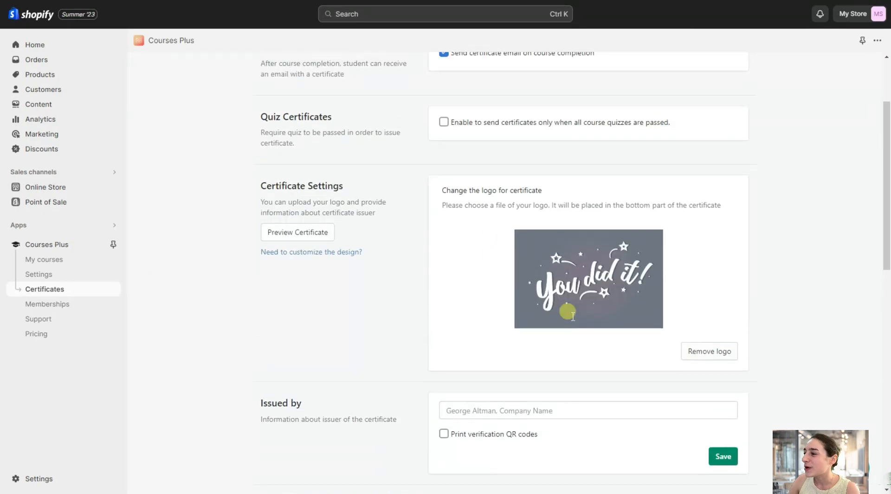
# Set the certificate issuer to Filmmaking Company, enable printing of verification QR codes, and save the issuer settings.
pyautogui.scroll(-2, 567, 311)
pyautogui.click(550, 306)
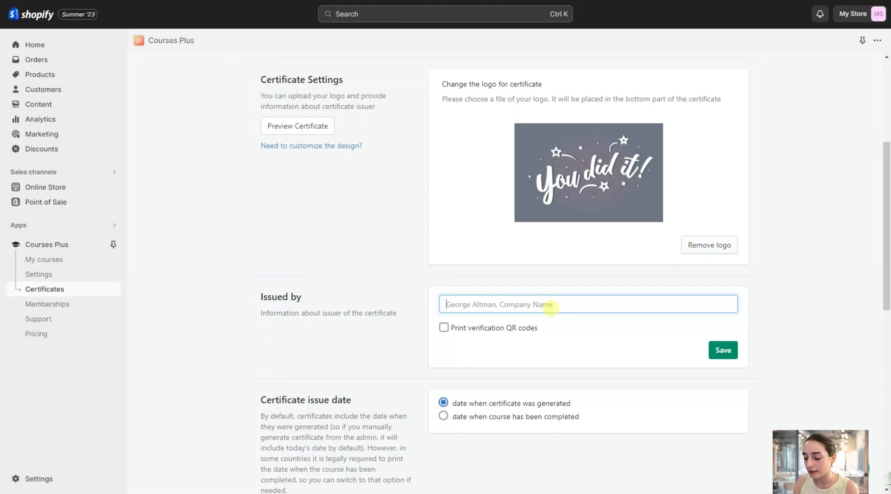
pyautogui.write('Filmmaking Company')
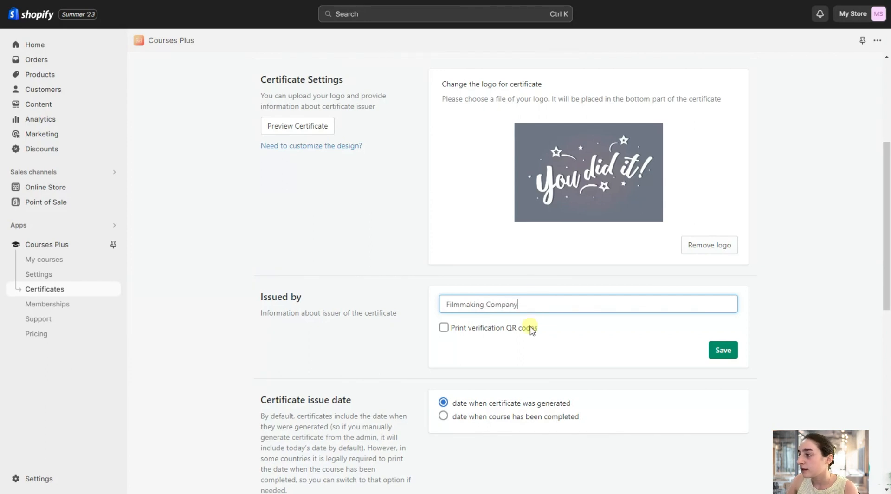
pyautogui.scroll(-1, 526, 326)
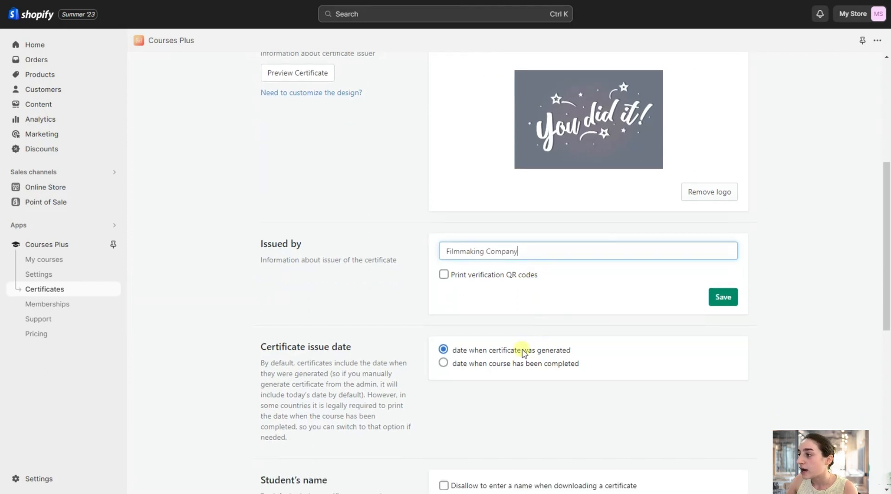
pyautogui.click(445, 274)
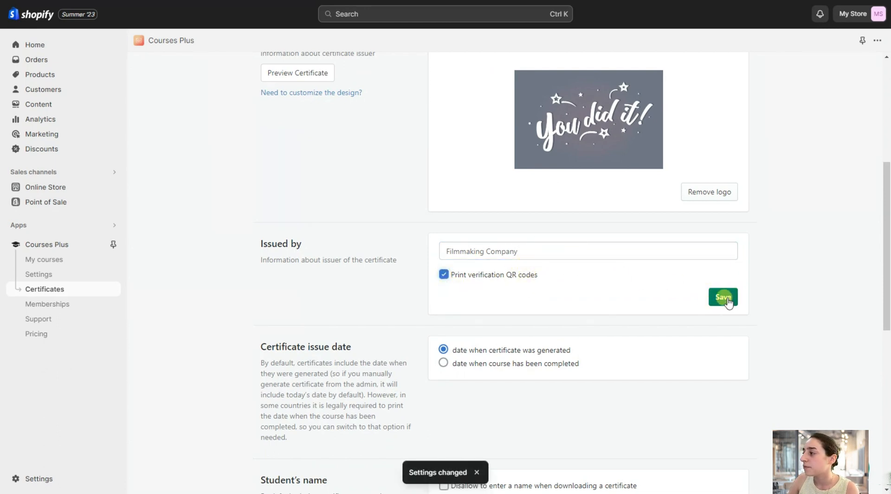
# Review the certificate issue date, student's name and email template settings, including the email subject and sender name.
pyautogui.scroll(-2, 497, 342)
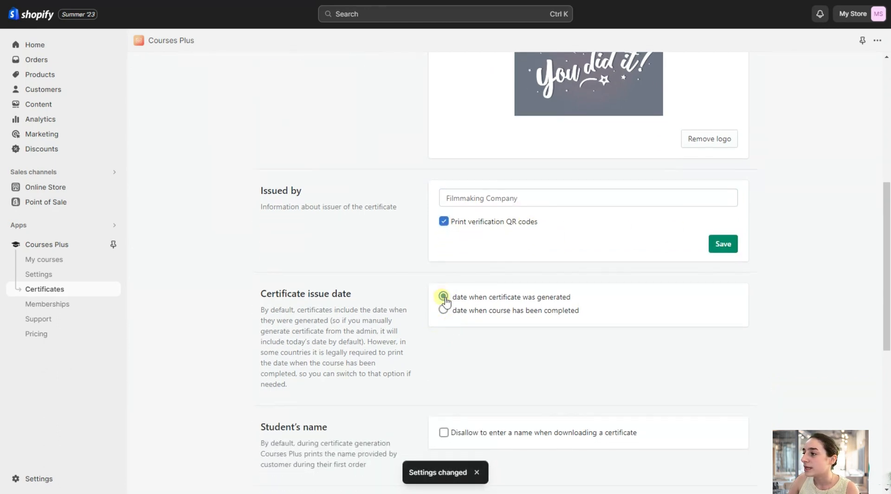
pyautogui.scroll(-1, 324, 278)
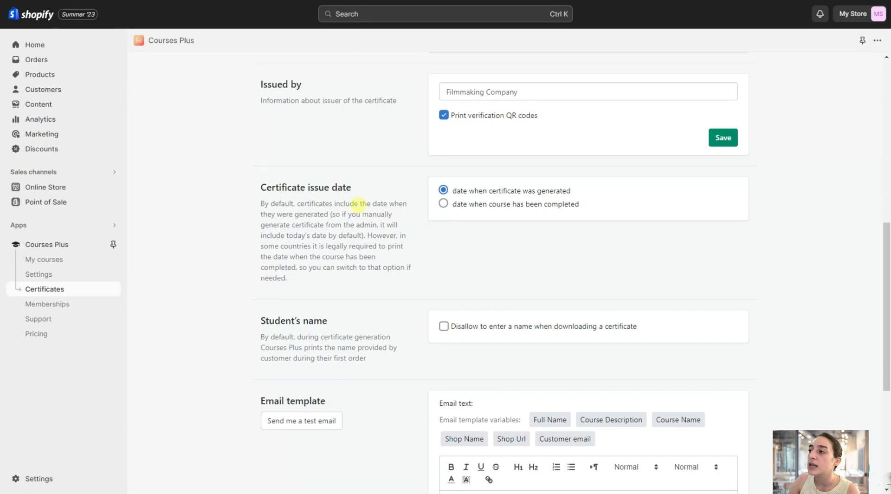
pyautogui.scroll(-1, 423, 245)
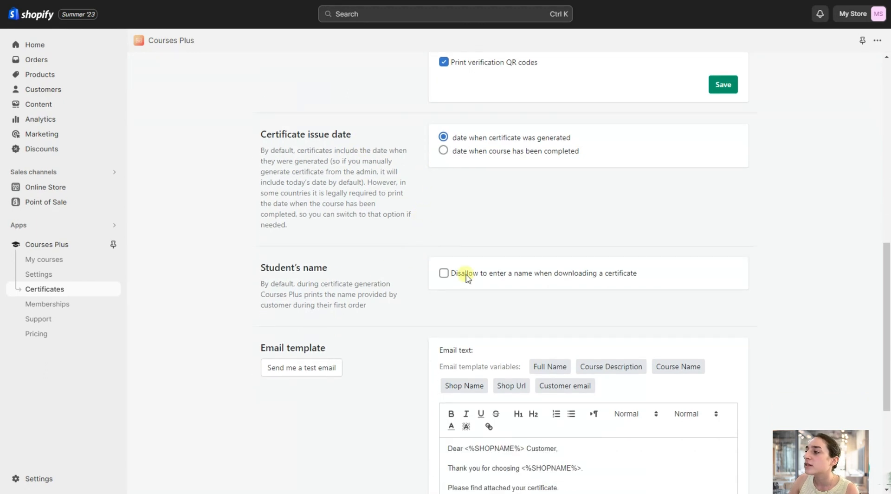
pyautogui.scroll(-4, 395, 297)
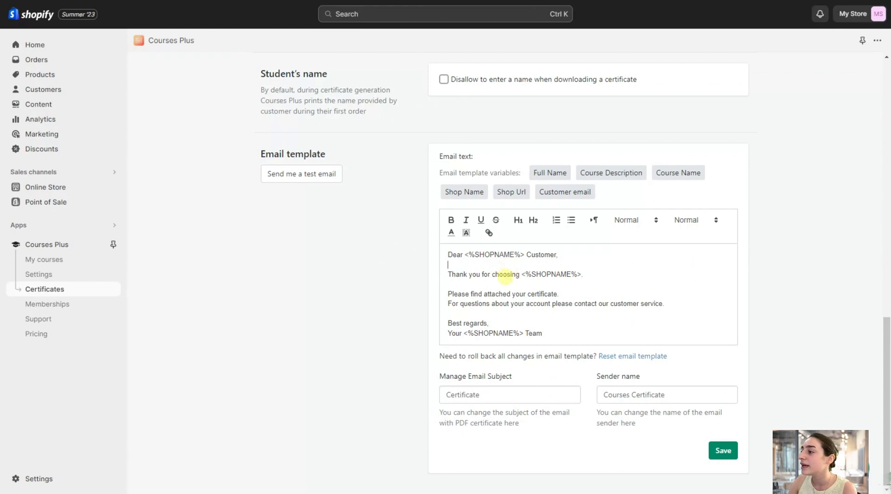
pyautogui.click(577, 291)
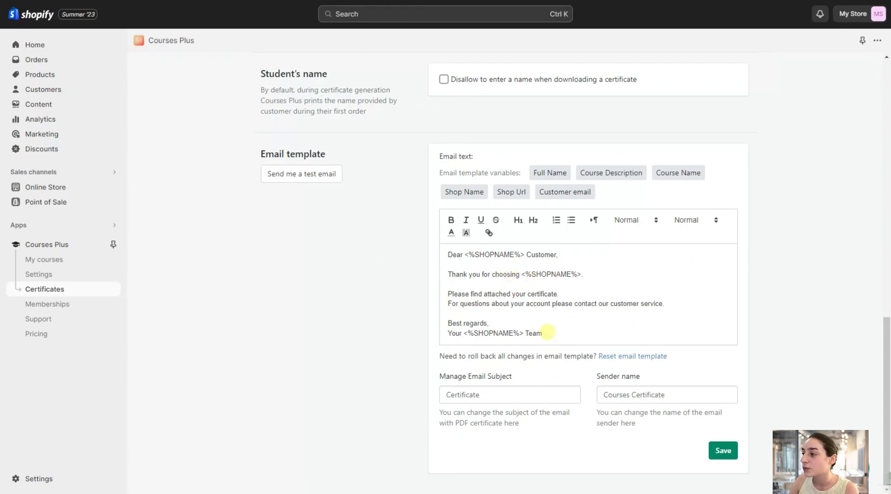
pyautogui.click(515, 322)
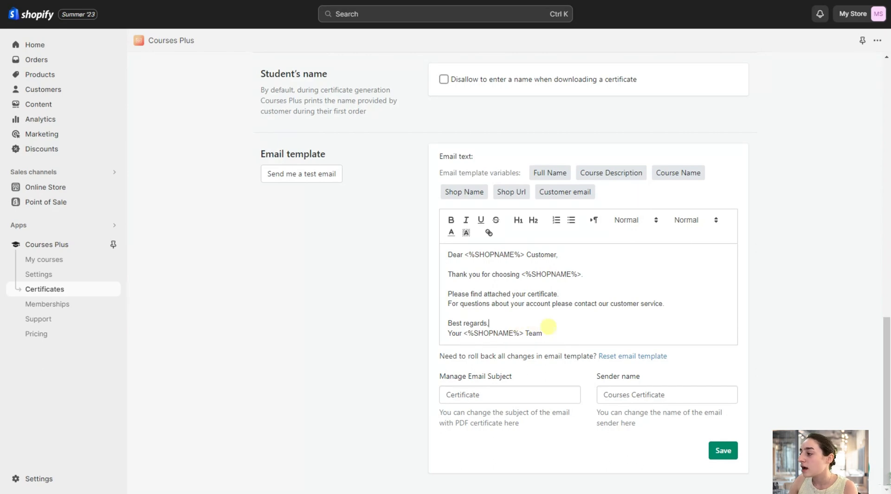
pyautogui.scroll(10, 597, 390)
pyautogui.scroll(5, 586, 373)
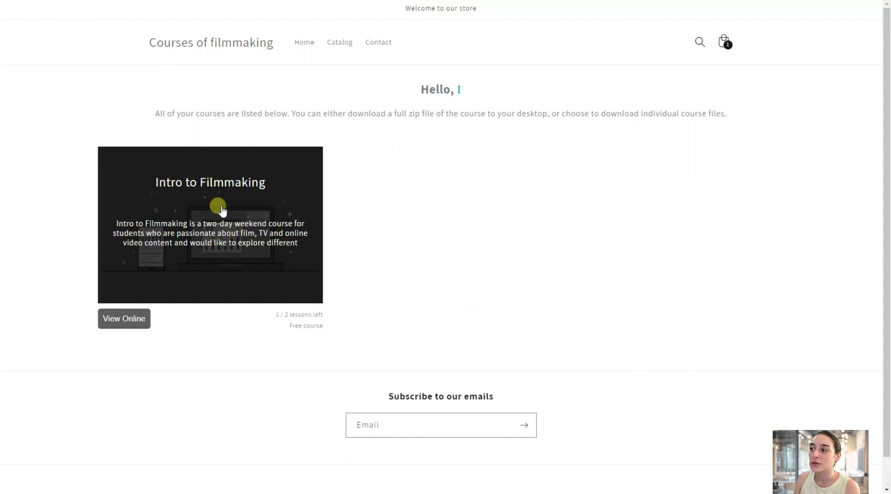
# Open the Intro to Filmmaking course in the storefront and mark the Filmmaking techniques lesson in Section 1 as completed.
pyautogui.click(226, 254)
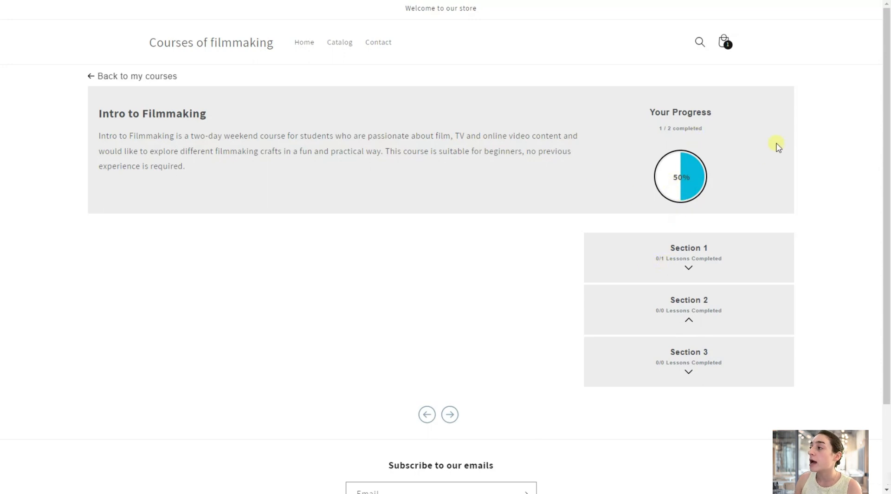
pyautogui.click(688, 269)
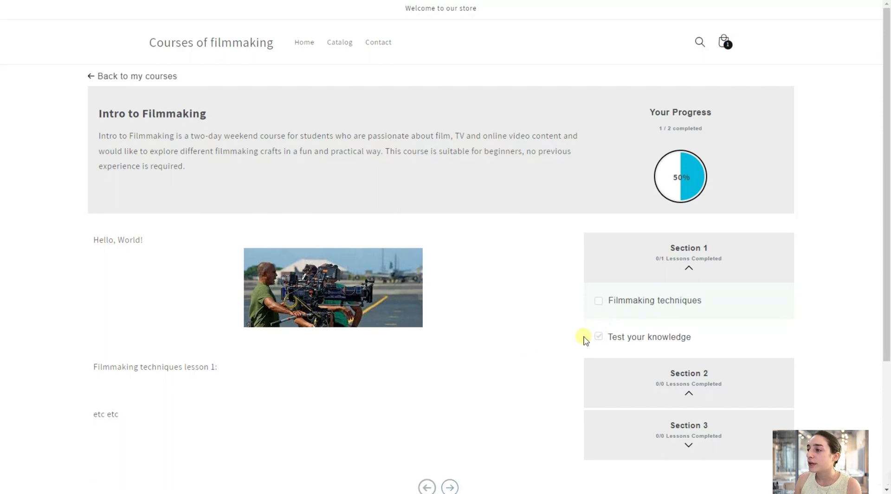
pyautogui.click(599, 301)
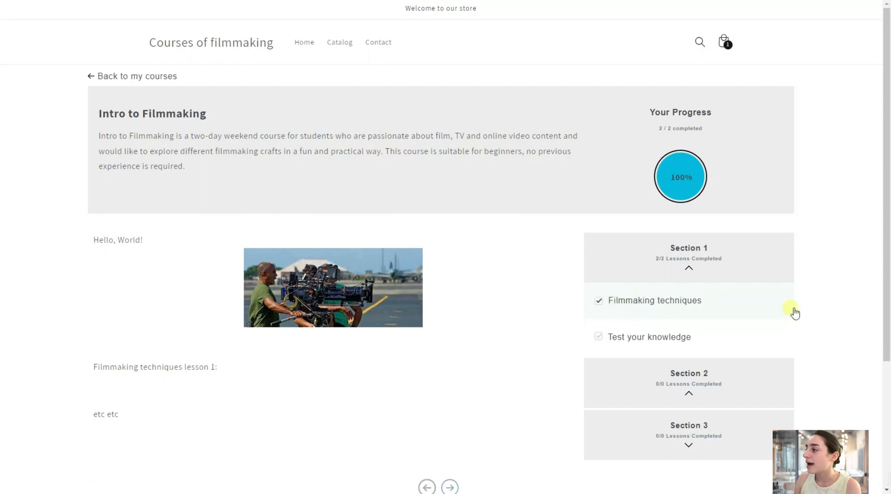
pyautogui.click(688, 269)
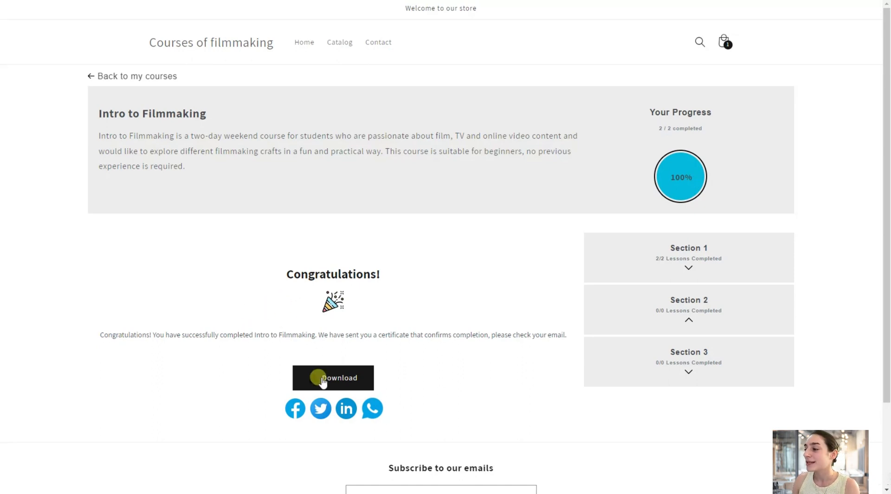
# Generate the course completion certificate with the student's full name and open the downloaded certificate (1).pdf.
pyautogui.click(322, 379)
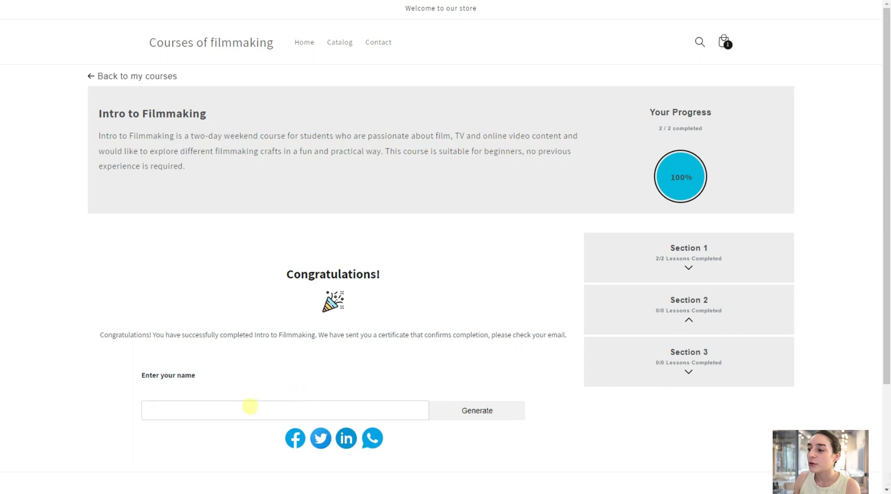
pyautogui.click(249, 408)
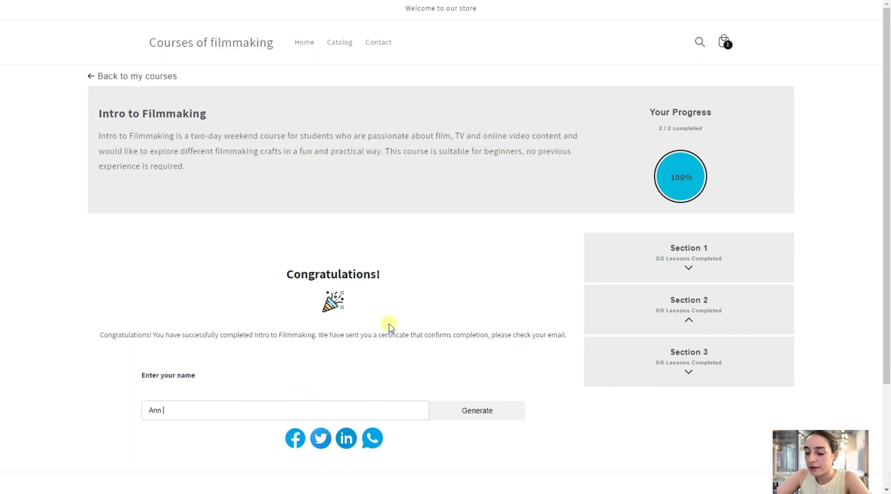
pyautogui.click(482, 414)
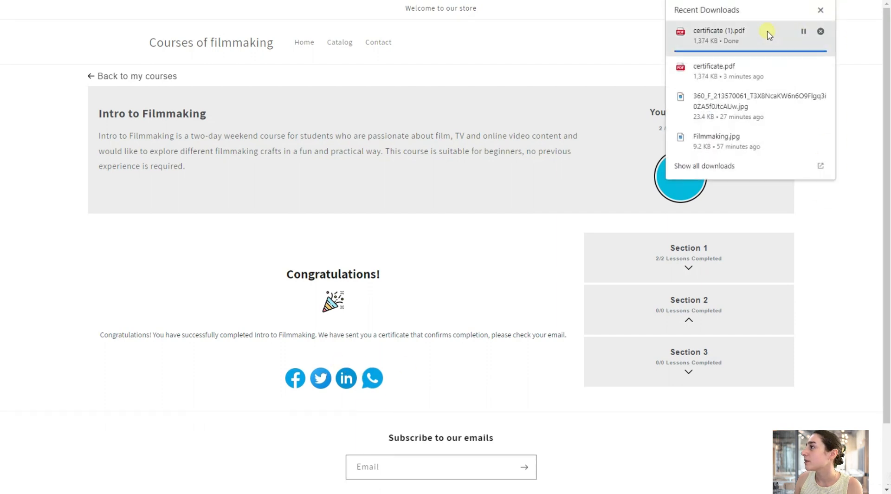
pyautogui.click(766, 35)
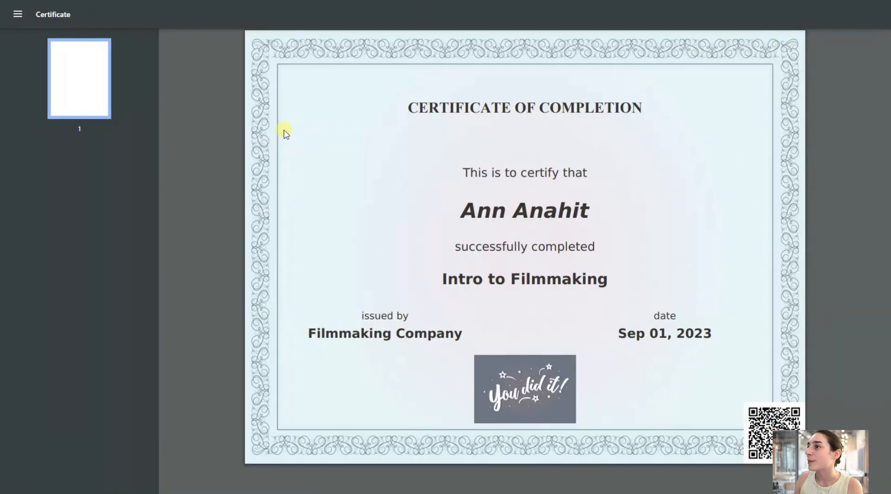